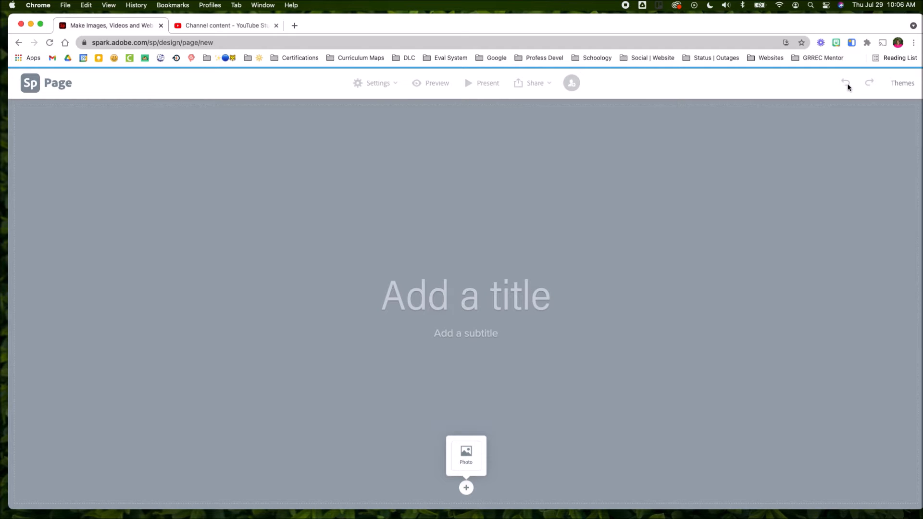
- Switch the page's brand to SCS in the theme options
{"action": "left_click", "coordinate": [901, 85]}
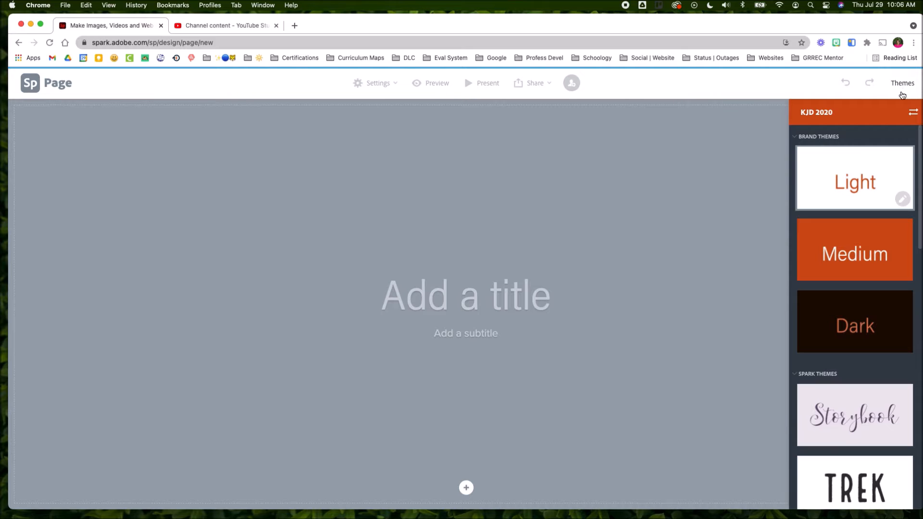
{"action": "left_click", "coordinate": [912, 116]}
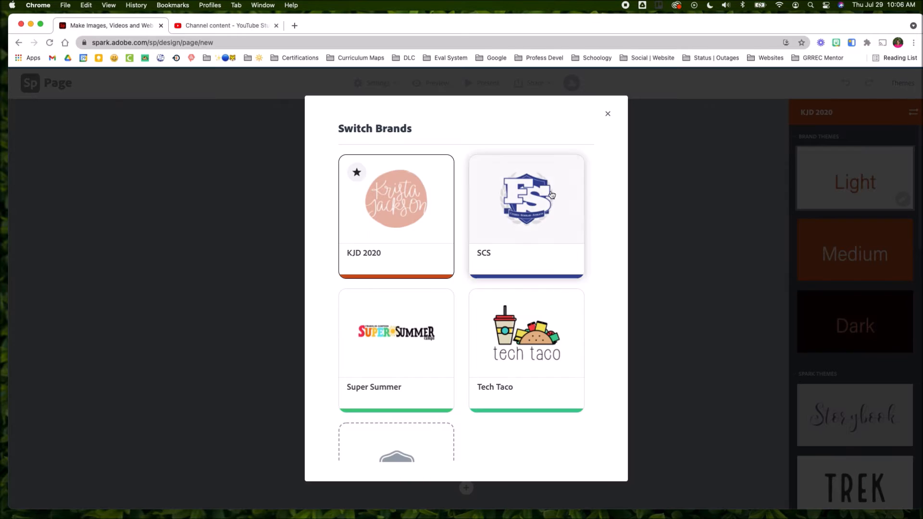
{"action": "left_click", "coordinate": [518, 198]}
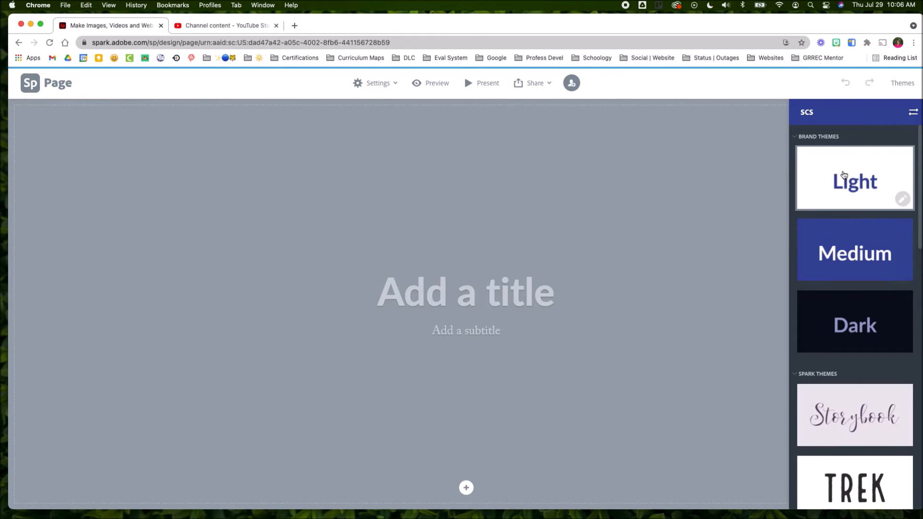
- Browse the Spark themes and try Whimsy, Crisp and Trek on the page
{"action": "scroll", "coordinate": [840, 194], "scroll_direction": "down", "scroll_amount": 5}
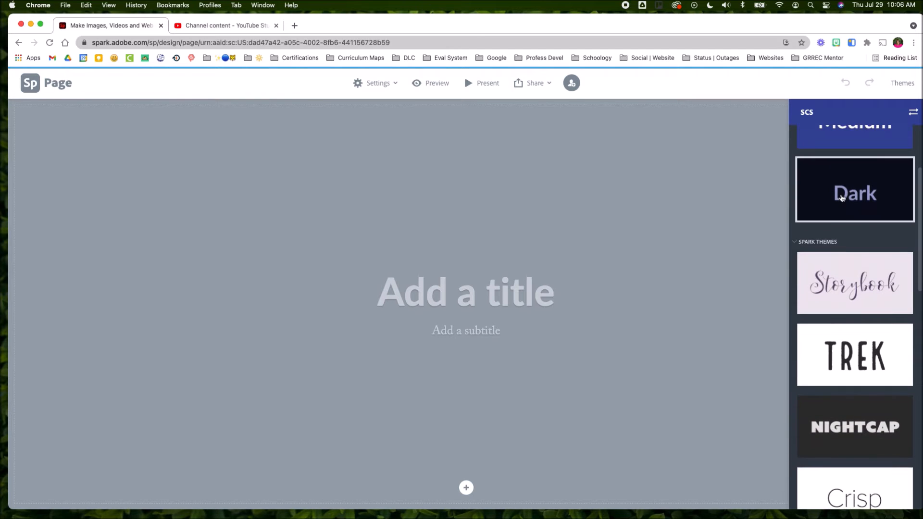
{"action": "scroll", "coordinate": [838, 225], "scroll_direction": "down", "scroll_amount": 8}
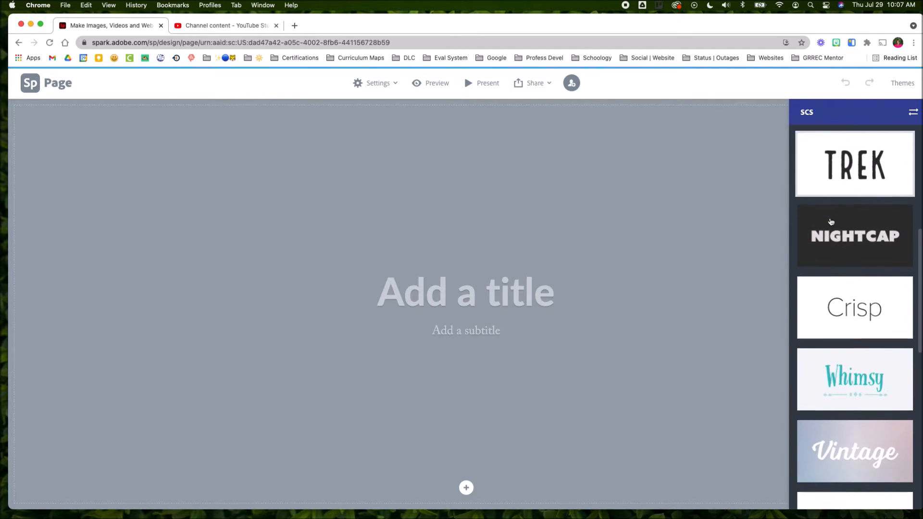
{"action": "scroll", "coordinate": [831, 221], "scroll_direction": "down", "scroll_amount": 14}
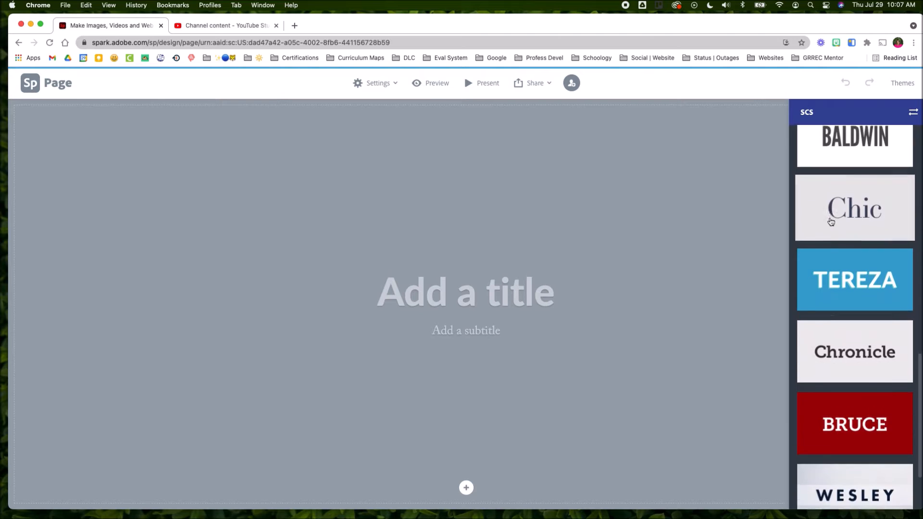
{"action": "scroll", "coordinate": [831, 222], "scroll_direction": "up", "scroll_amount": 12}
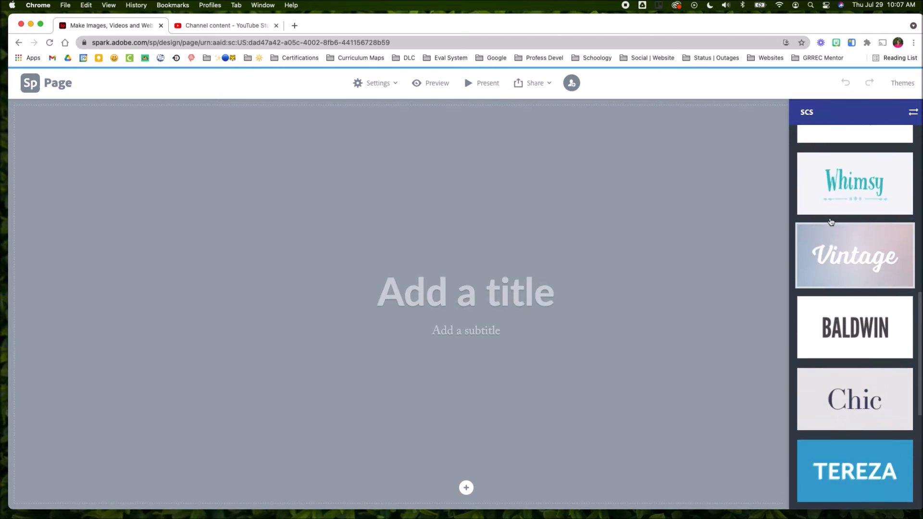
{"action": "scroll", "coordinate": [830, 222], "scroll_direction": "up", "scroll_amount": 2}
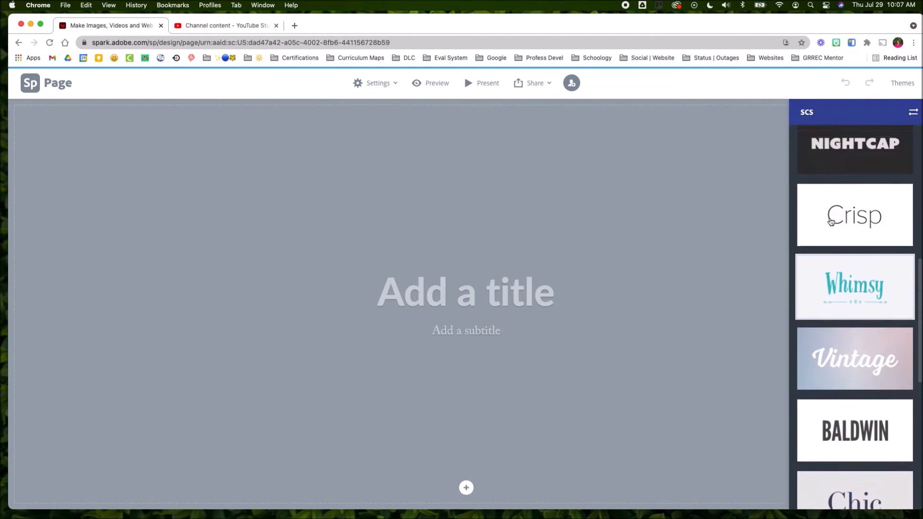
{"action": "left_click", "coordinate": [832, 305]}
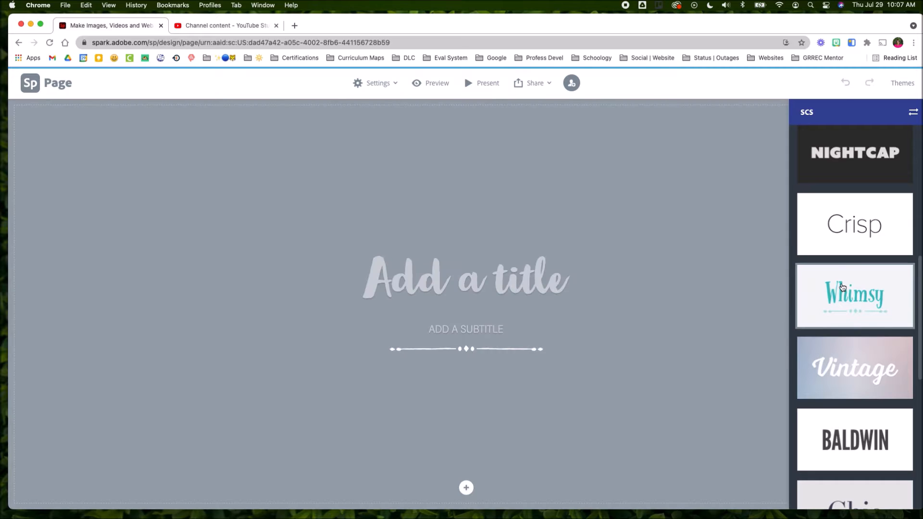
{"action": "left_click", "coordinate": [843, 222]}
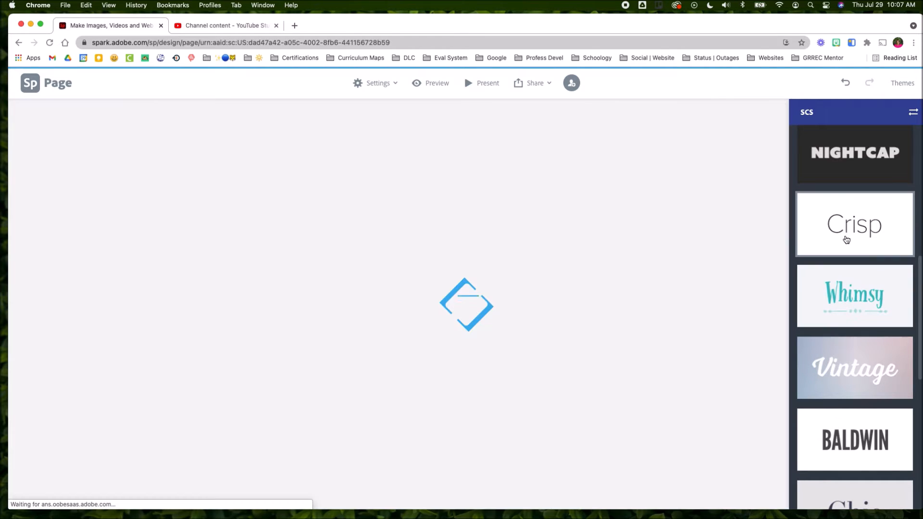
{"action": "scroll", "coordinate": [845, 239], "scroll_direction": "up", "scroll_amount": 3}
{"action": "scroll", "coordinate": [845, 240], "scroll_direction": "up", "scroll_amount": 3}
{"action": "left_click", "coordinate": [844, 236]}
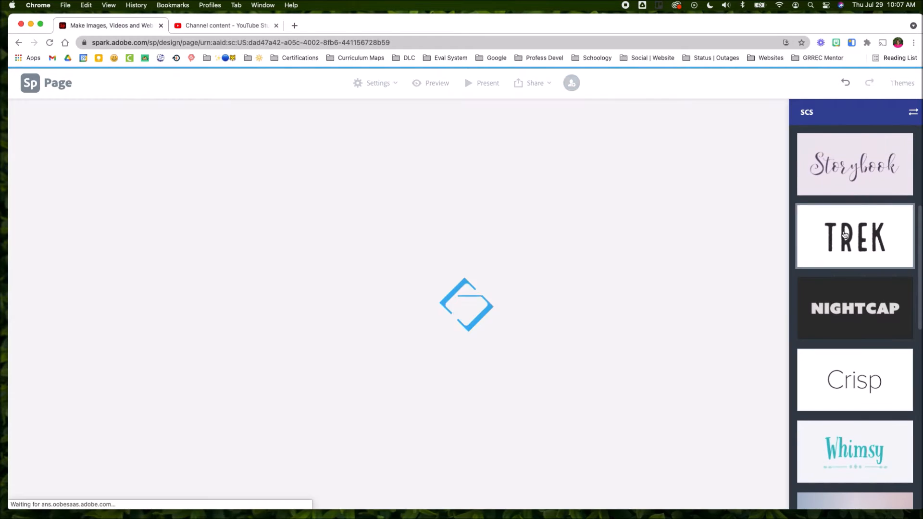
- Apply the Light theme from the SCS brand themes
{"action": "scroll", "coordinate": [845, 235], "scroll_direction": "up", "scroll_amount": 5}
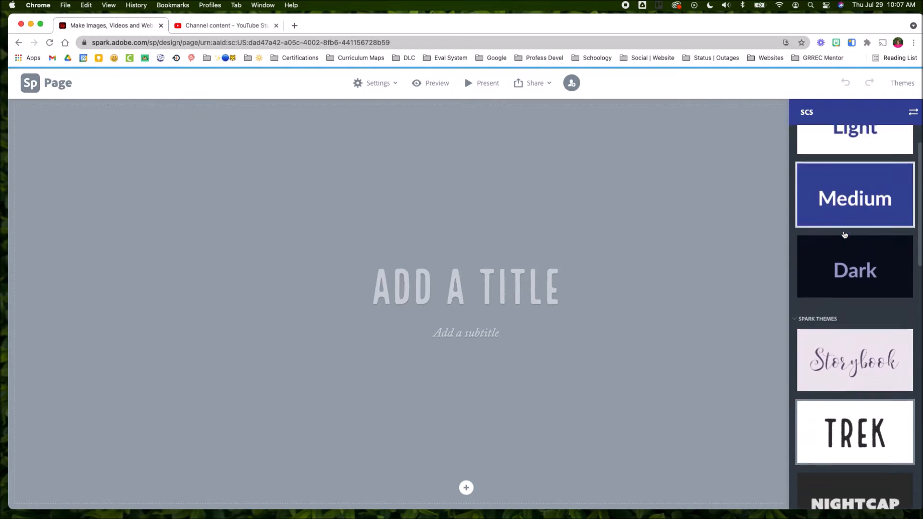
{"action": "scroll", "coordinate": [845, 237], "scroll_direction": "down", "scroll_amount": 2}
{"action": "scroll", "coordinate": [845, 240], "scroll_direction": "up", "scroll_amount": 3}
{"action": "left_click", "coordinate": [841, 195]}
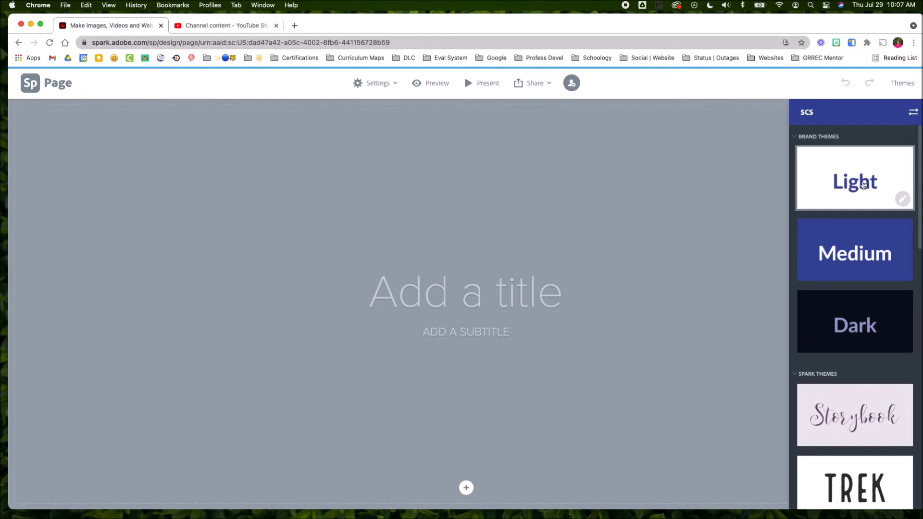
- Title the page "Back To School" and set the subtitle to "SIMPSON ELEMENTARY 2021-2022"
{"action": "left_click", "coordinate": [508, 291]}
{"action": "type", "text": "Back To School"}
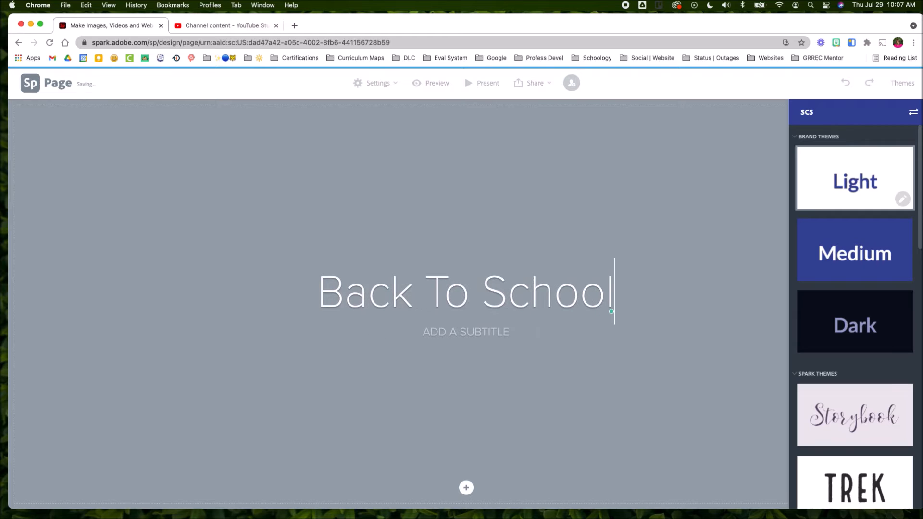
{"action": "left_click", "coordinate": [462, 337]}
{"action": "type", "text": "SIMPSON ELEMEN"}
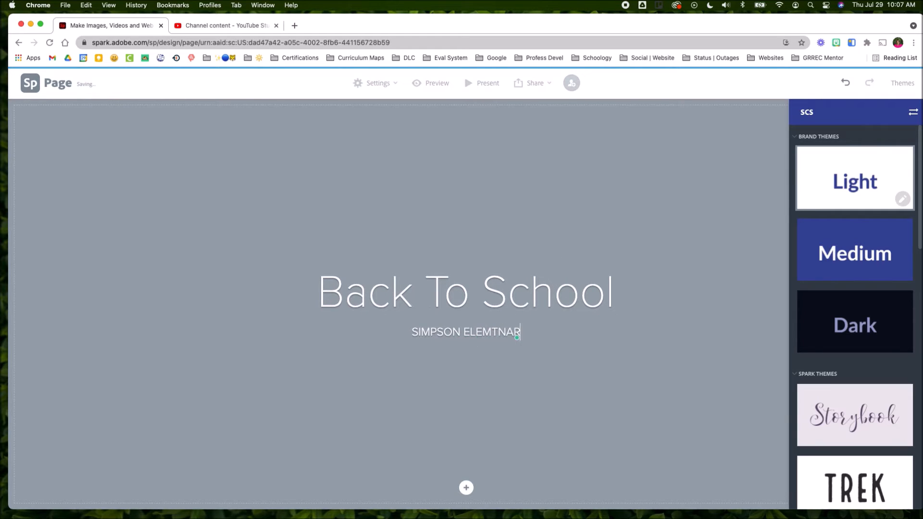
{"action": "type", "text": "TARY"}
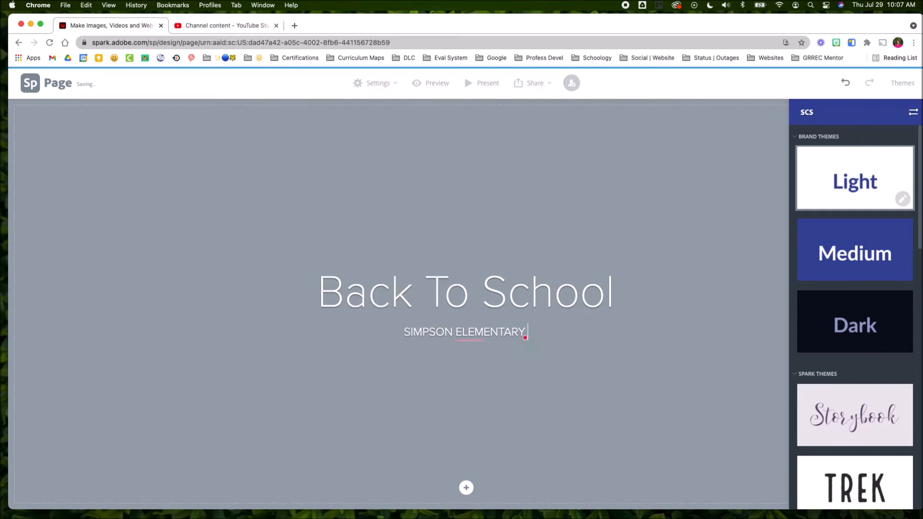
{"action": "type", "text": " 2021"}
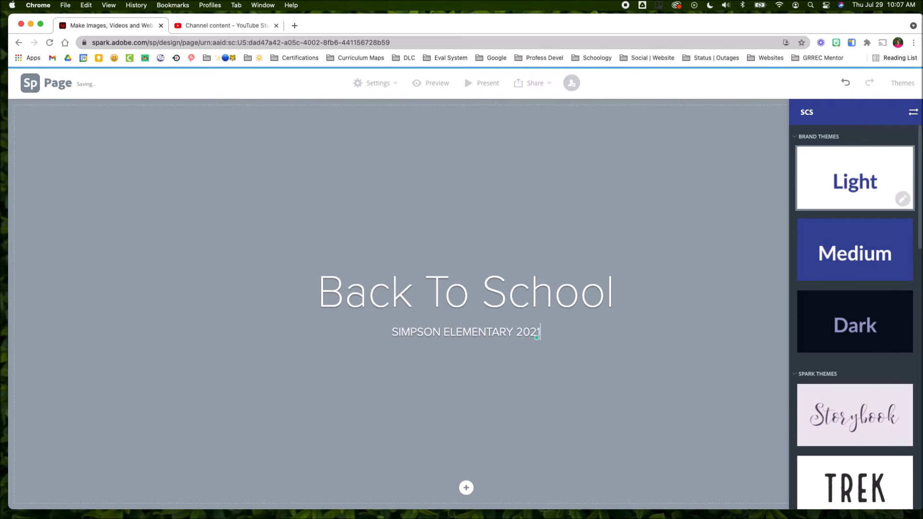
{"action": "type", "text": "-2022"}
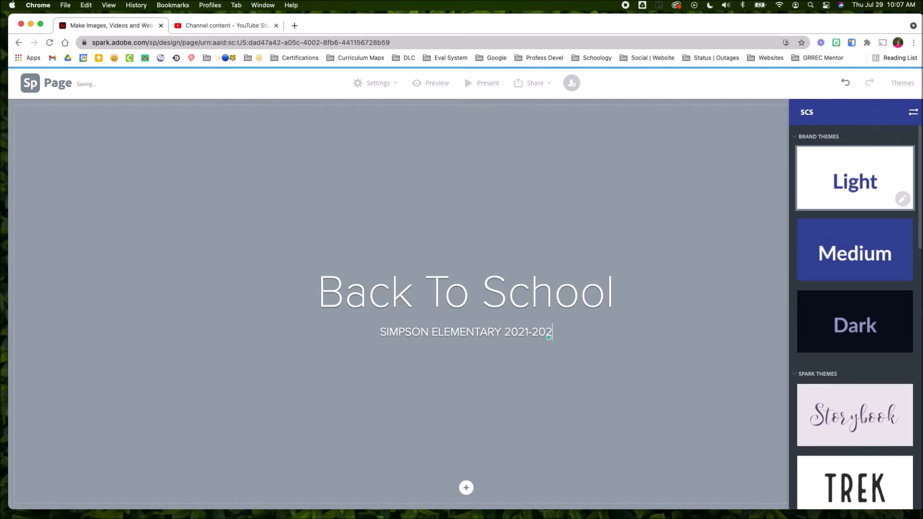
{"action": "left_click", "coordinate": [584, 374]}
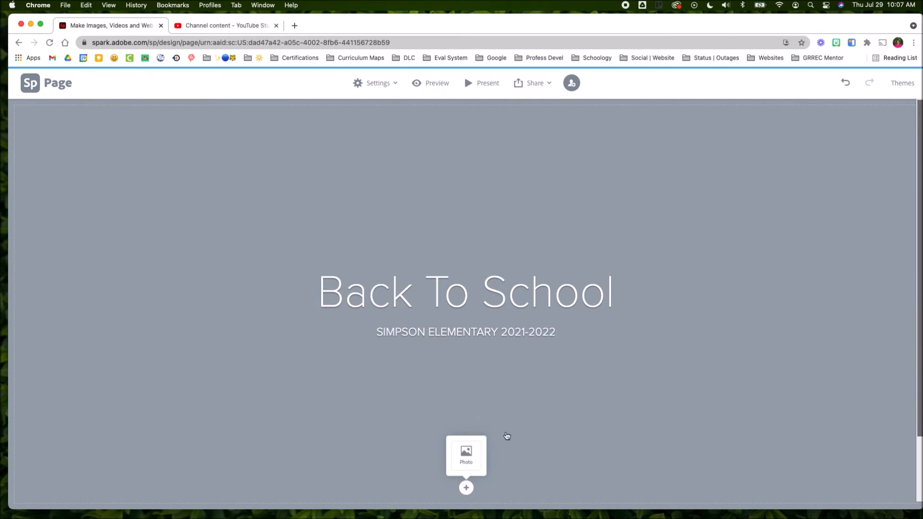
- Upload SES.jpg from the Downloads folder as the page's cover photo
{"action": "left_click", "coordinate": [468, 454]}
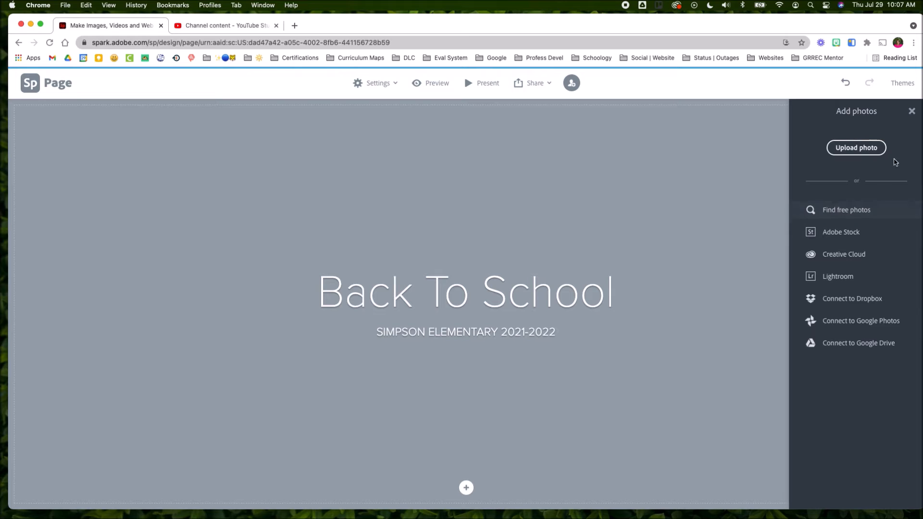
{"action": "left_click", "coordinate": [860, 149]}
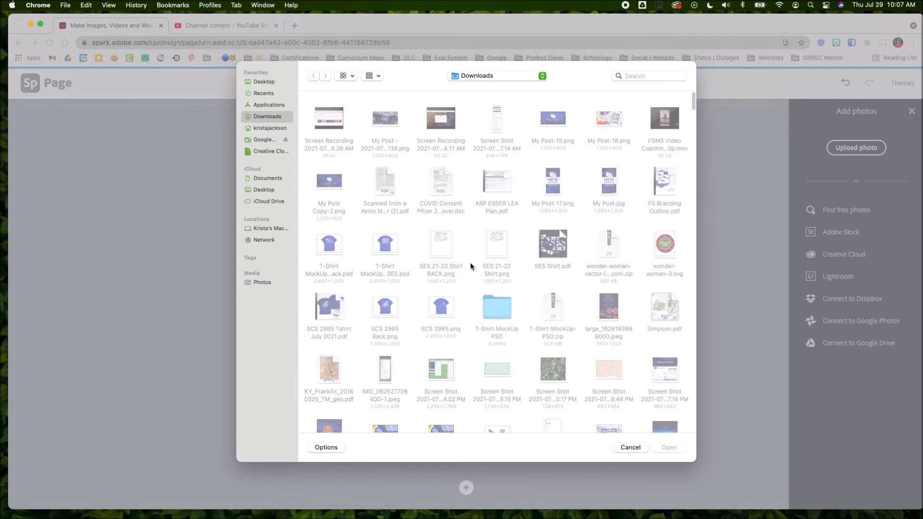
{"action": "scroll", "coordinate": [471, 265], "scroll_direction": "down", "scroll_amount": 5}
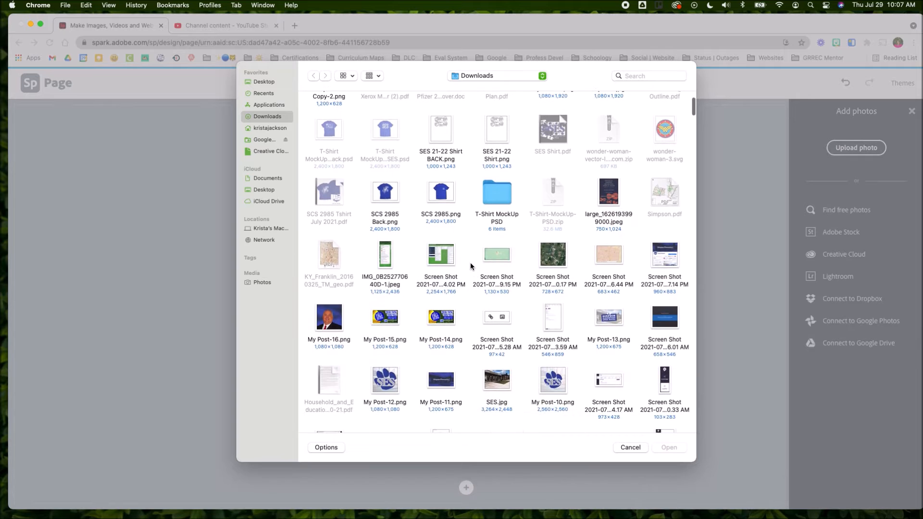
{"action": "double_click", "coordinate": [496, 380]}
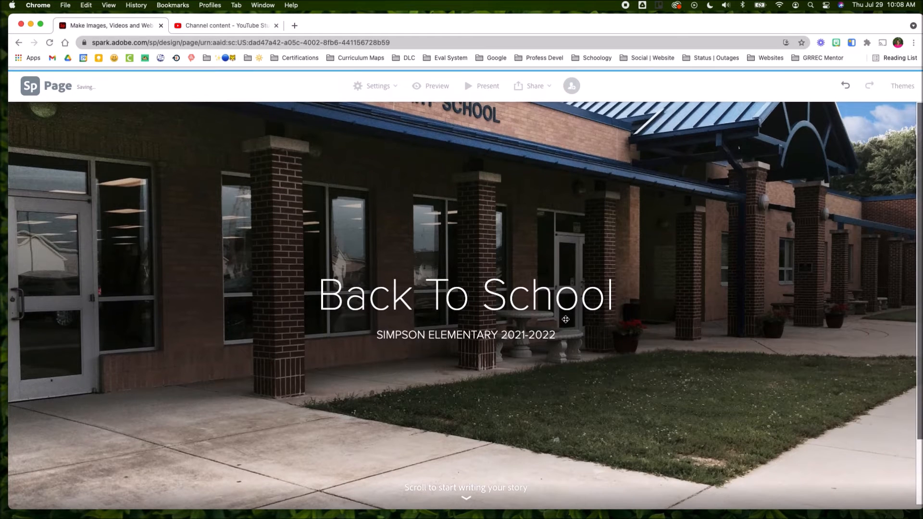
- Add a split layout section below the cover photo
{"action": "scroll", "coordinate": [565, 320], "scroll_direction": "down", "scroll_amount": 3}
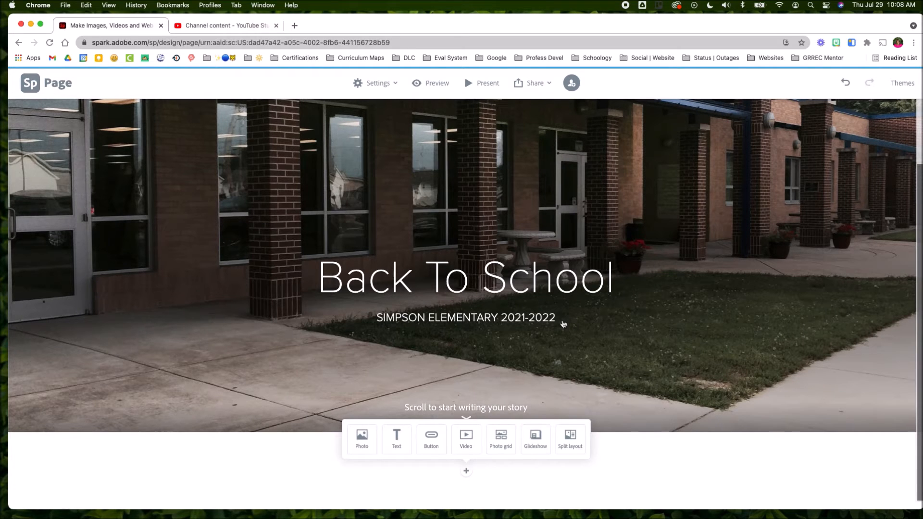
{"action": "scroll", "coordinate": [563, 324], "scroll_direction": "up", "scroll_amount": 3}
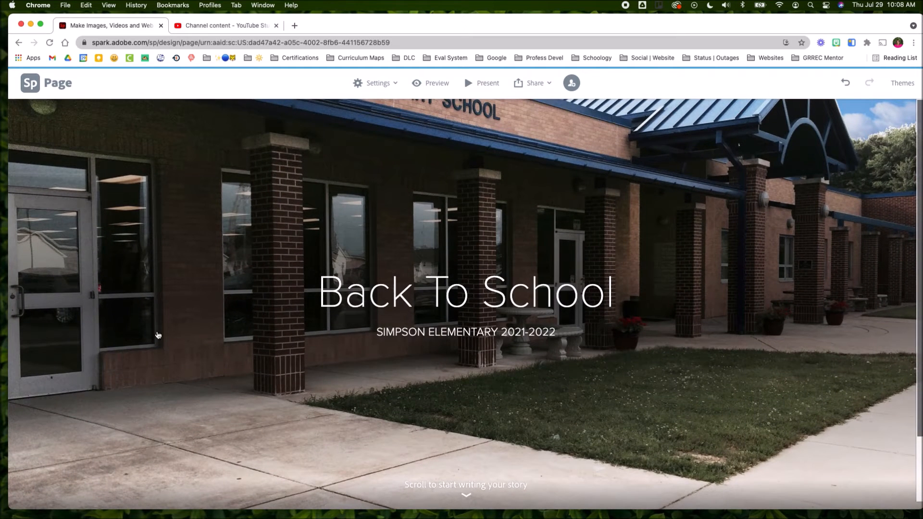
{"action": "scroll", "coordinate": [410, 226], "scroll_direction": "down", "scroll_amount": 3}
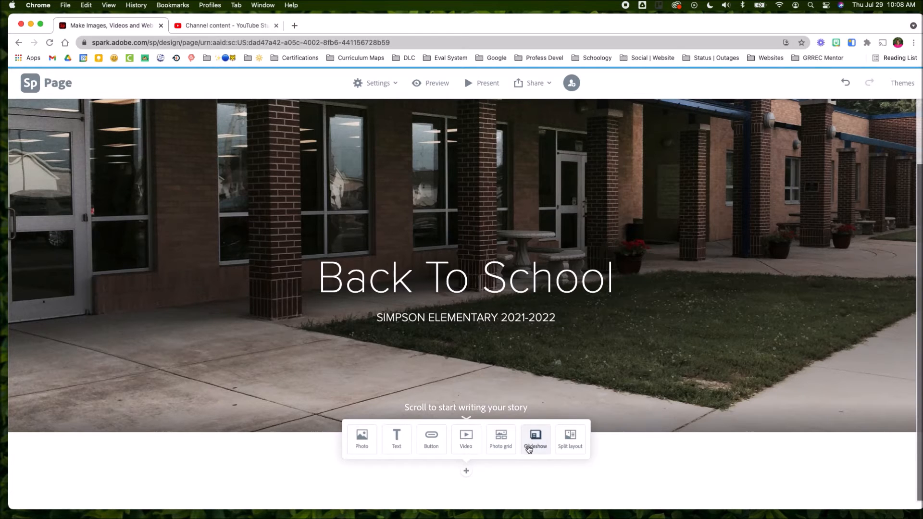
{"action": "left_click", "coordinate": [571, 437]}
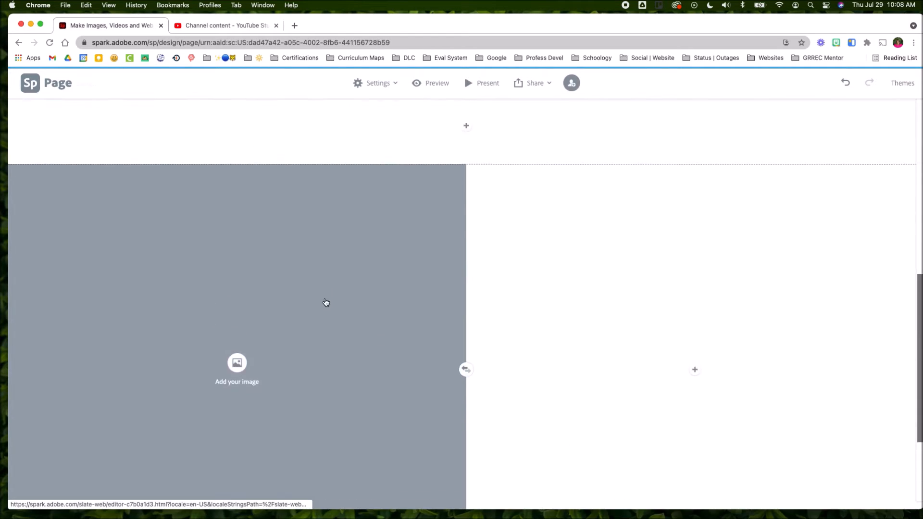
- Upload the "My Post" PNG with the Back to School SES paw design into the split layout's image half
{"action": "left_click", "coordinate": [237, 316]}
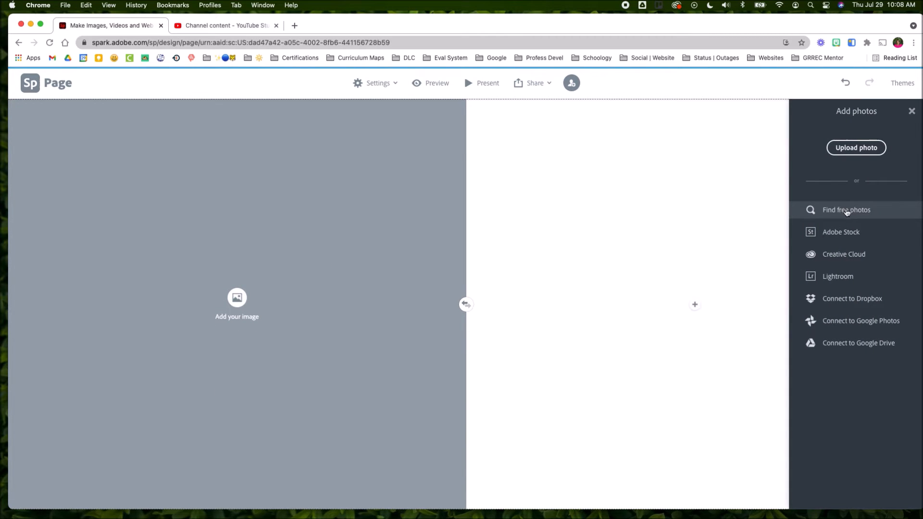
{"action": "left_click", "coordinate": [863, 150]}
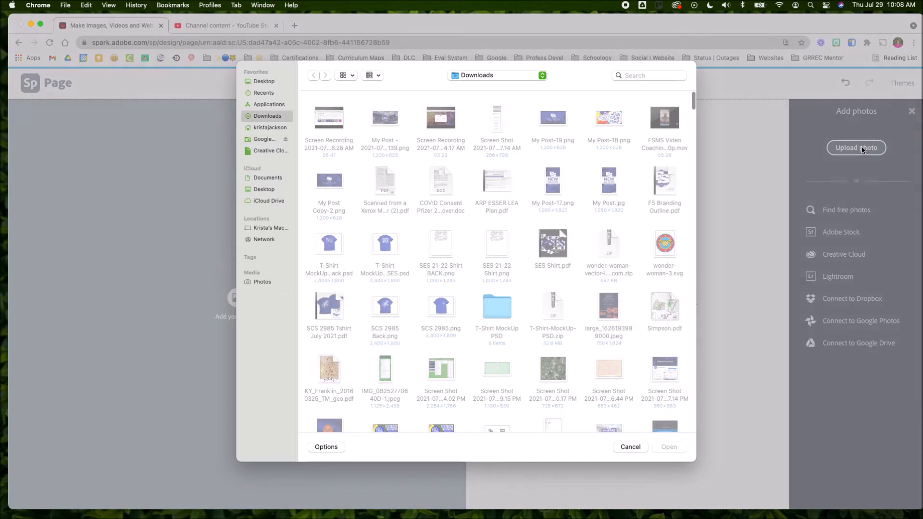
{"action": "left_click", "coordinate": [380, 120]}
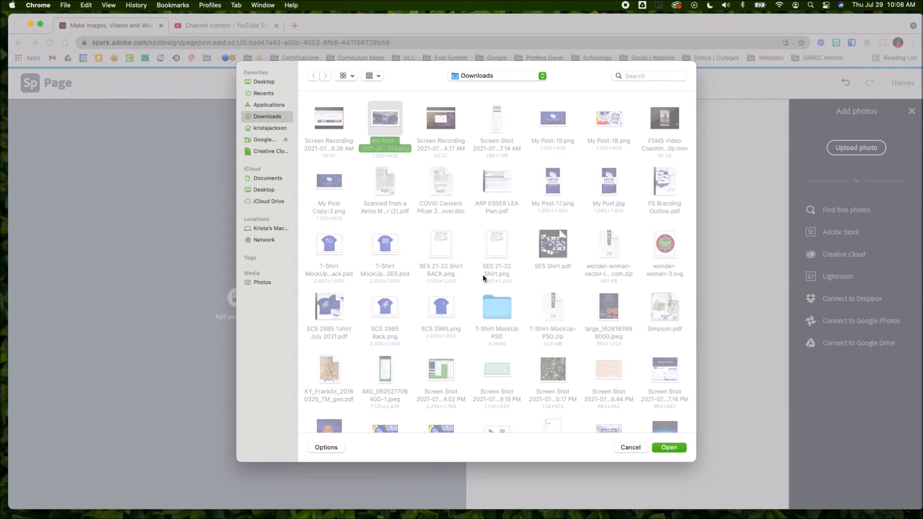
{"action": "left_click", "coordinate": [676, 448]}
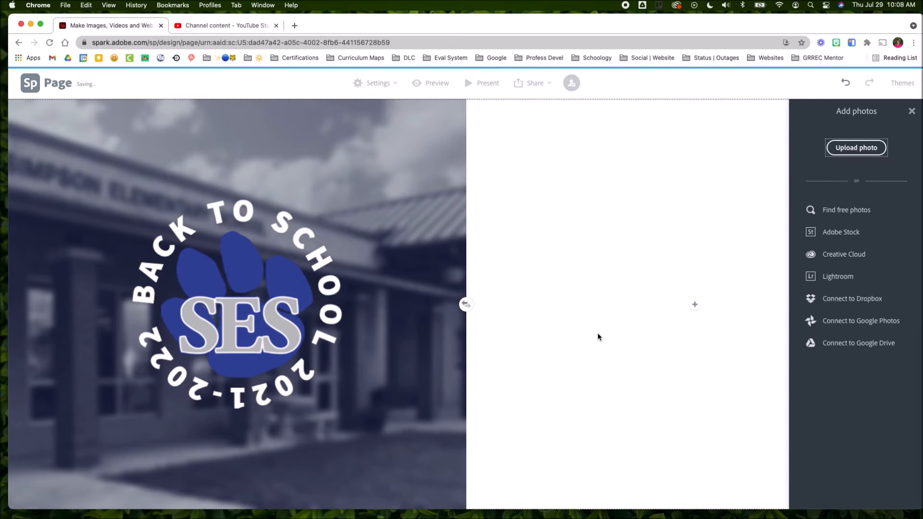
{"action": "left_click", "coordinate": [597, 331]}
- Add a text block reading "Open House Date:" to the empty half of the split layout and start a new line
{"action": "left_click", "coordinate": [694, 326]}
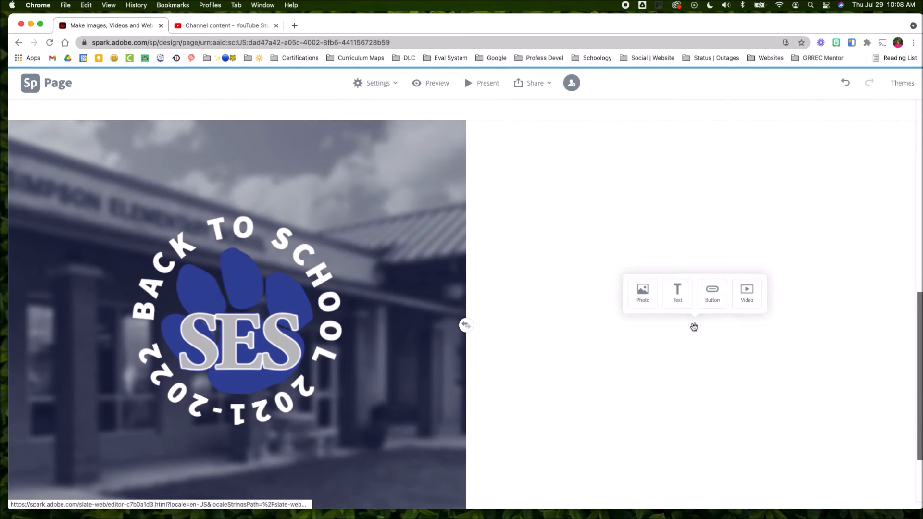
{"action": "left_click", "coordinate": [677, 296]}
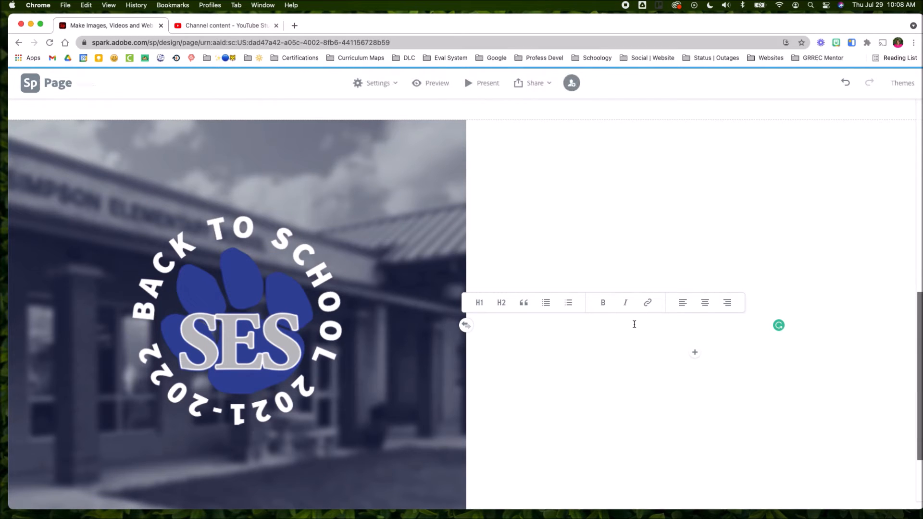
{"action": "type", "text": "Open House Dates"}
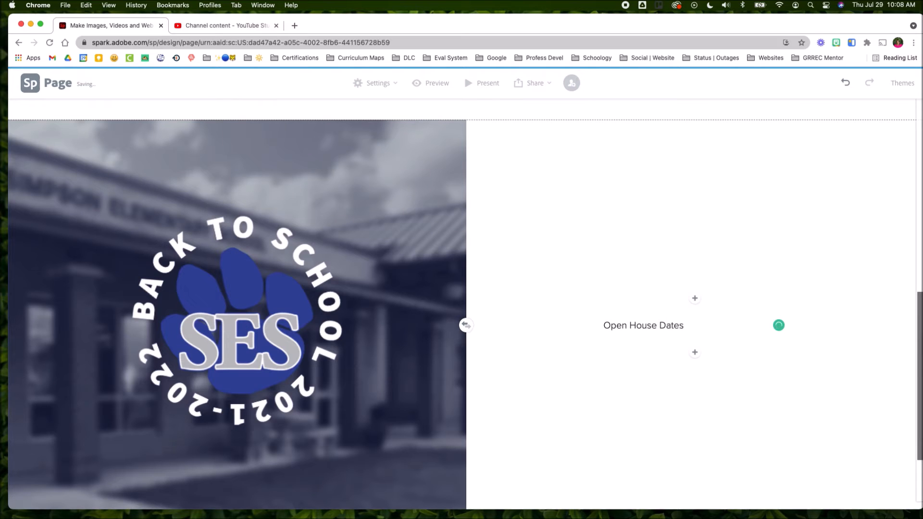
{"action": "type", "text": ":"}
{"action": "key", "text": "Return"}
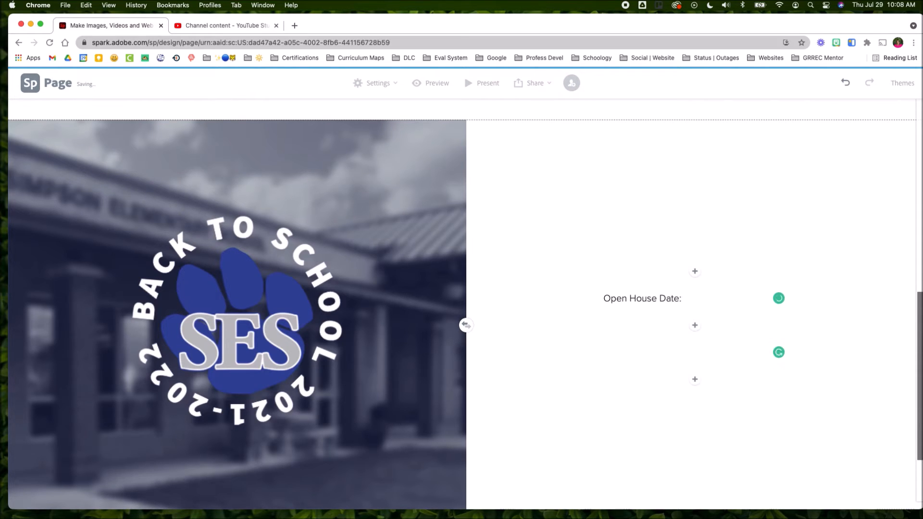
- Add the line "Monday, August 2" below "Open House Date:" in the split layout's text half
{"action": "key", "text": "BackSpace"}
{"action": "key", "text": "Return"}
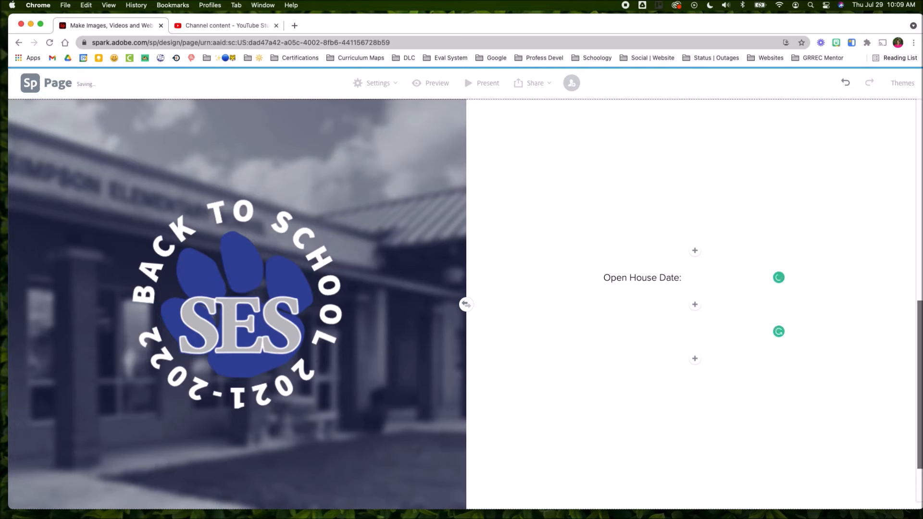
{"action": "type", "text": "Monday "}
{"action": "type", "text": " August"}
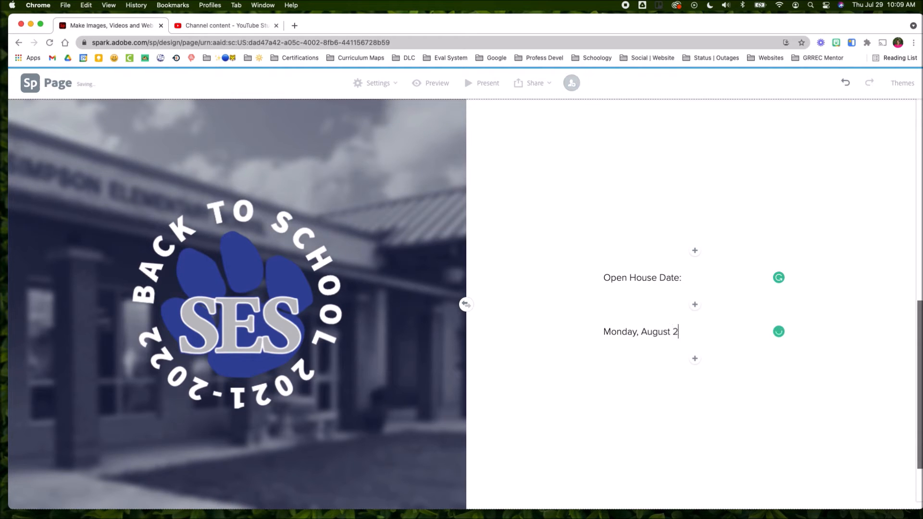
{"action": "type", "text": " 2"}
- Add a centered "Register Here" button linking to bn.com below the open house date
{"action": "left_click", "coordinate": [695, 359]}
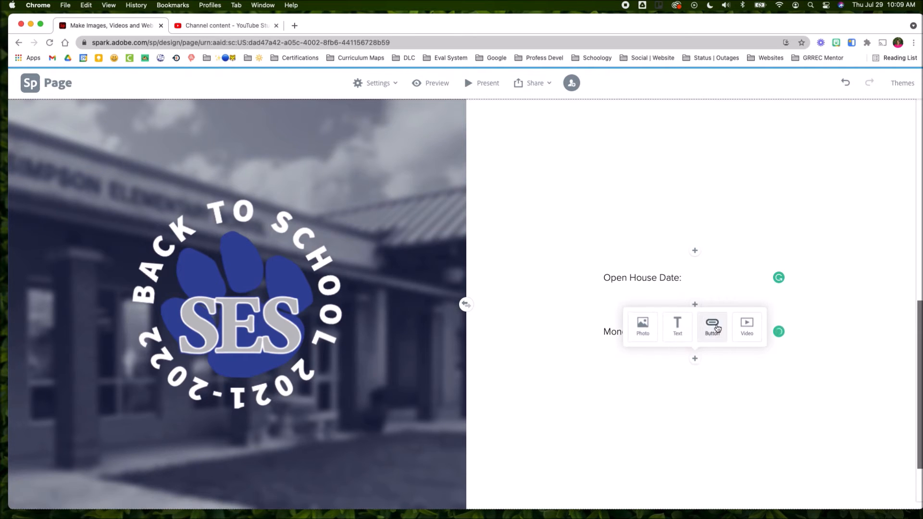
{"action": "left_click", "coordinate": [712, 325]}
{"action": "type", "text": "Register Here"}
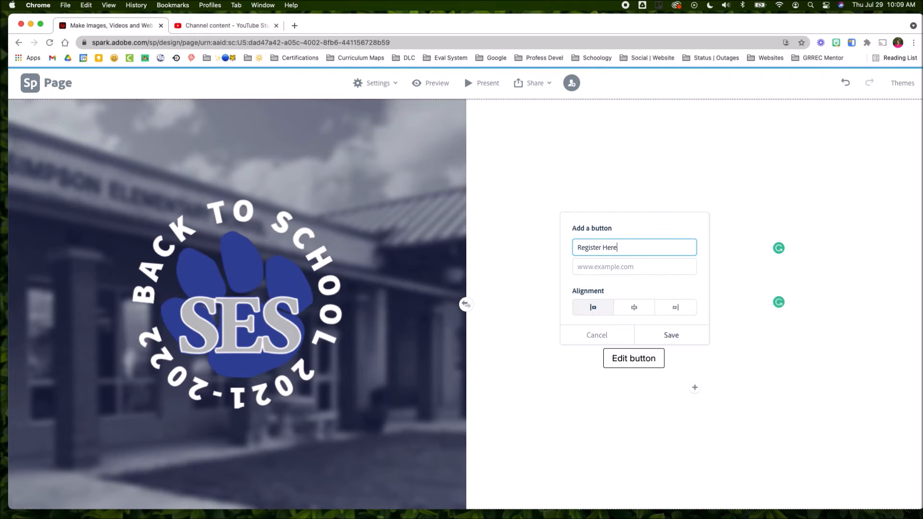
{"action": "left_click", "coordinate": [635, 262]}
{"action": "type", "text": "bn.com"}
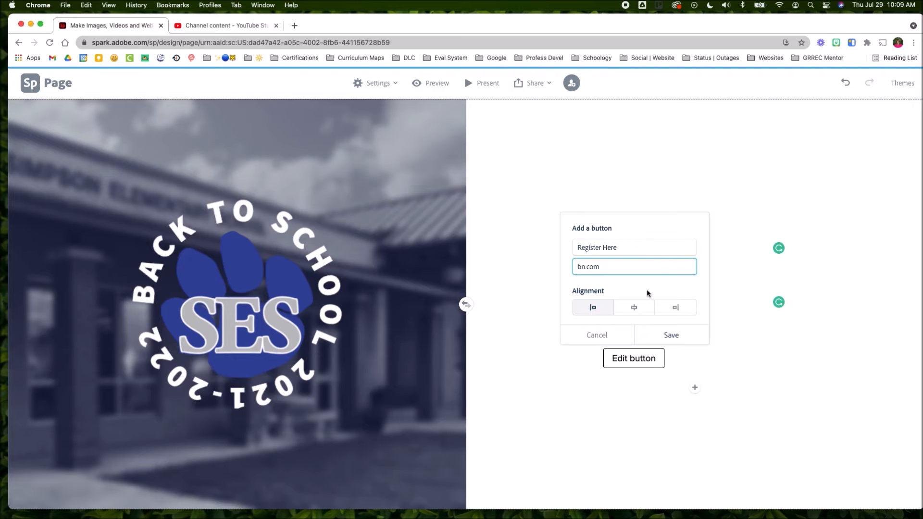
{"action": "left_click", "coordinate": [635, 307]}
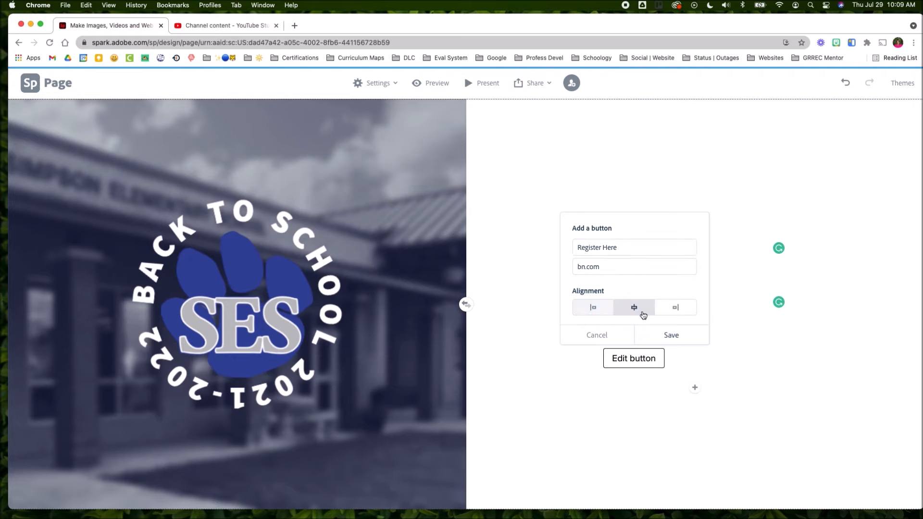
{"action": "left_click", "coordinate": [670, 335]}
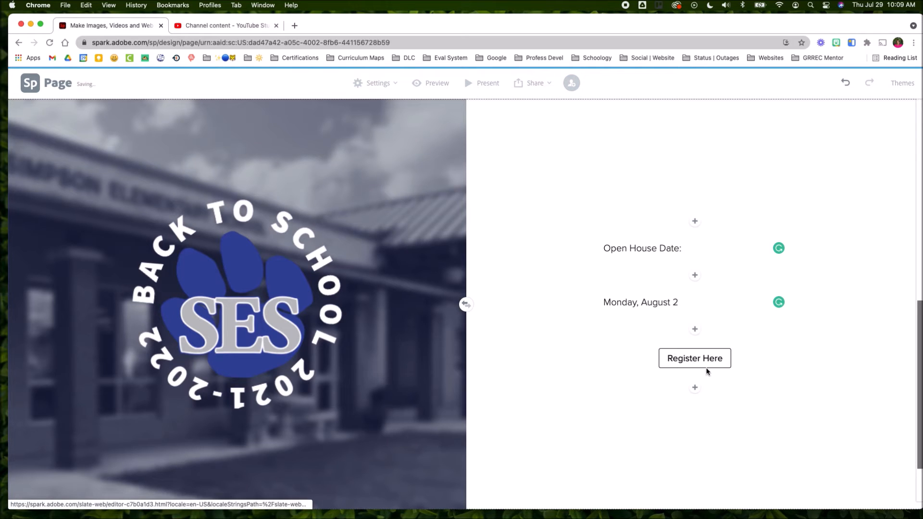
{"action": "left_click", "coordinate": [574, 370]}
{"action": "left_click", "coordinate": [694, 388]}
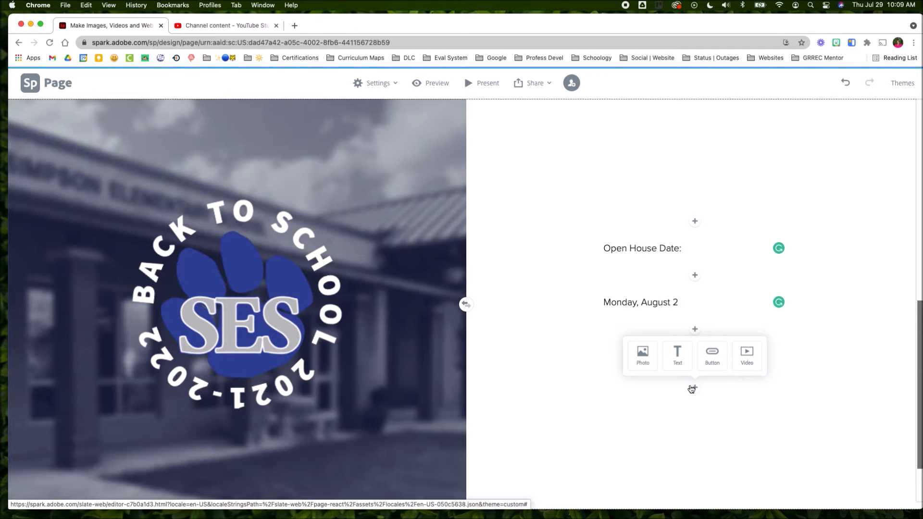
{"action": "left_click", "coordinate": [572, 371]}
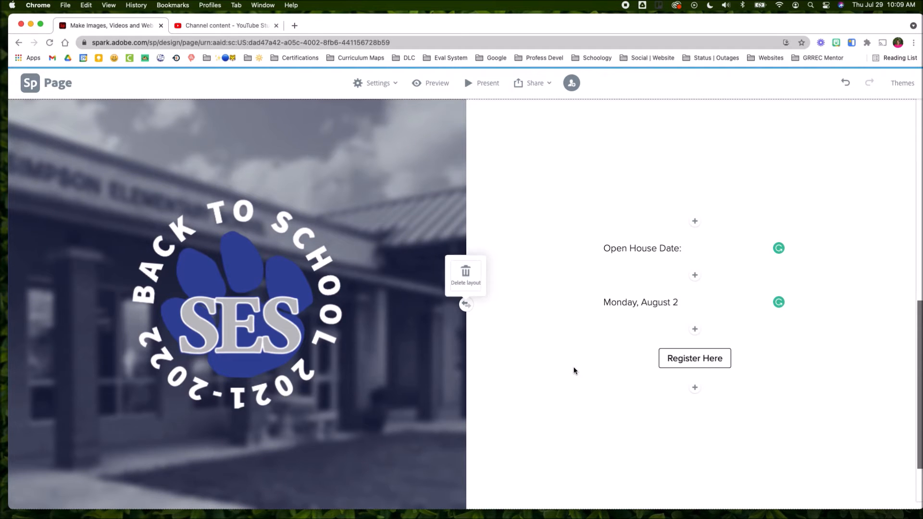
{"action": "scroll", "coordinate": [573, 371], "scroll_direction": "down", "scroll_amount": 2}
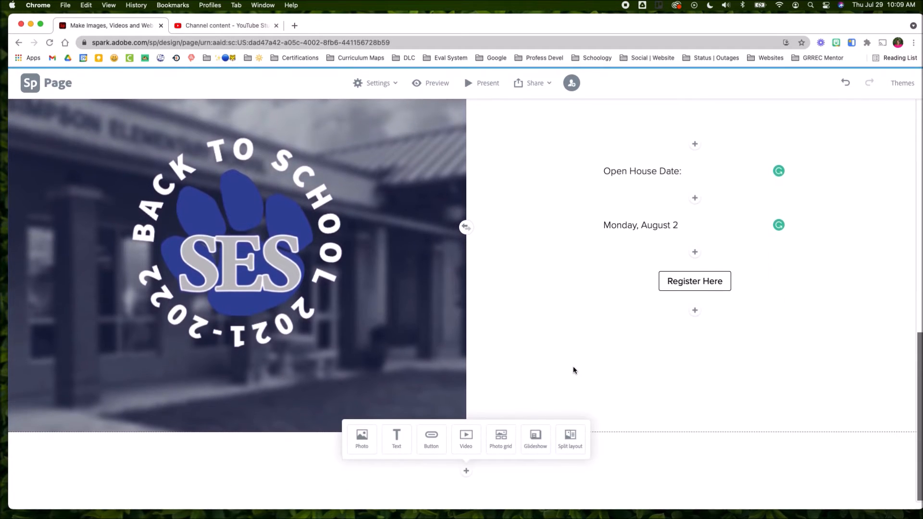
{"action": "left_click", "coordinate": [466, 437]}
{"action": "type", "text": "https://youtu.be/x5xaamJot9o"}
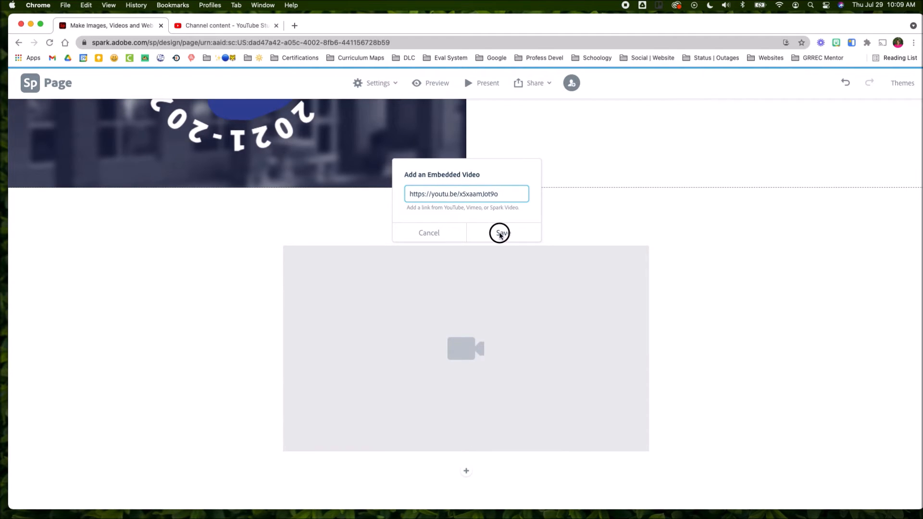
{"action": "left_click", "coordinate": [500, 234]}
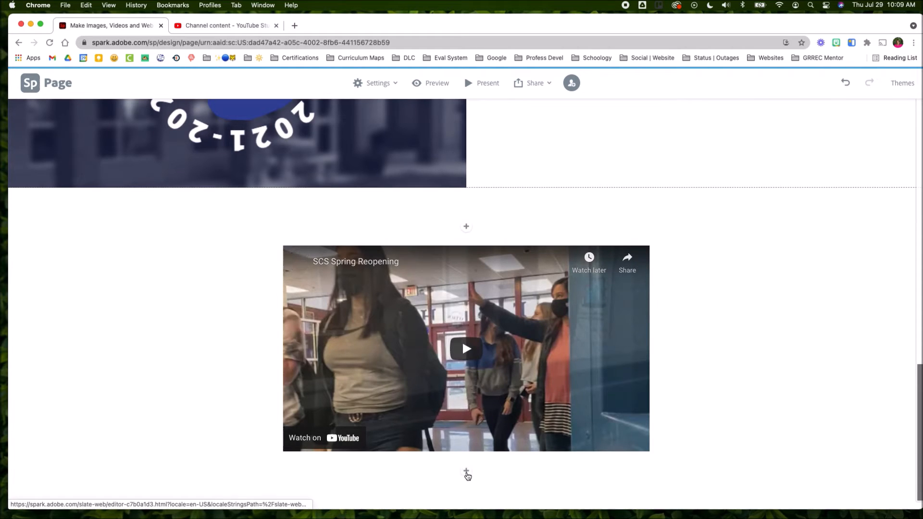
{"action": "left_click", "coordinate": [467, 472]}
{"action": "left_click", "coordinate": [466, 472]}
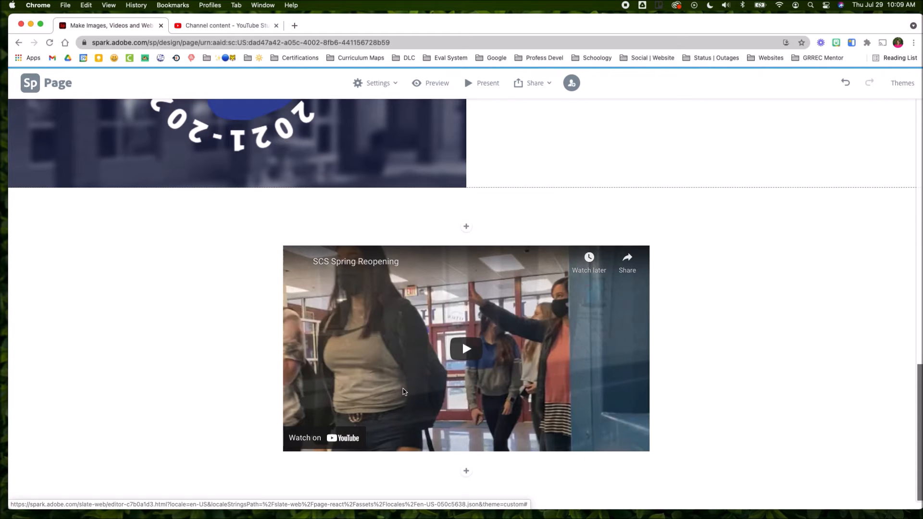
{"action": "left_click", "coordinate": [467, 474]}
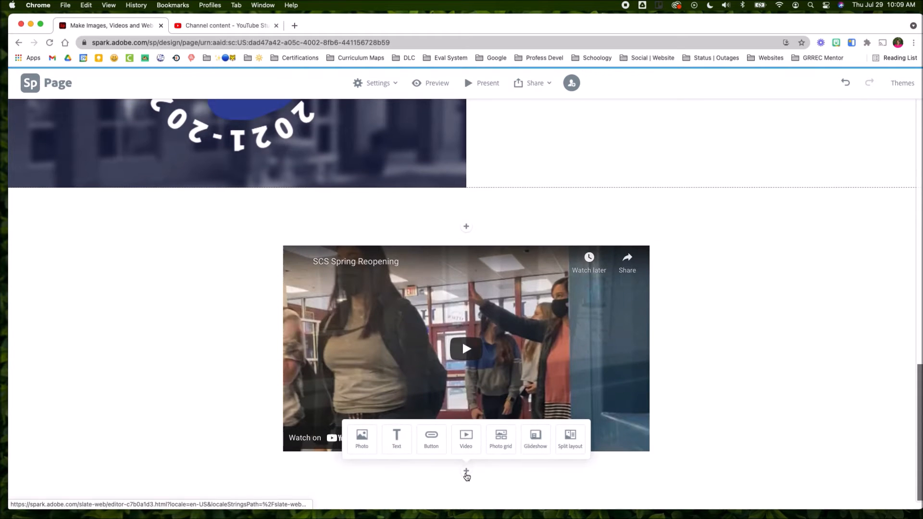
{"action": "left_click", "coordinate": [361, 435]}
{"action": "left_click", "coordinate": [911, 111]}
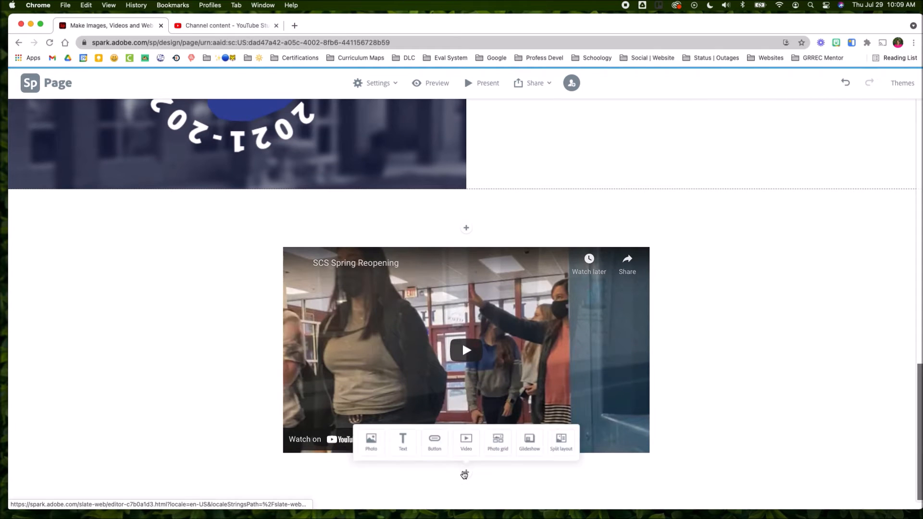
- Search the free photos for "students", insert the picture of two boys with a globe and books below the video, and make it full width
{"action": "left_click", "coordinate": [464, 472]}
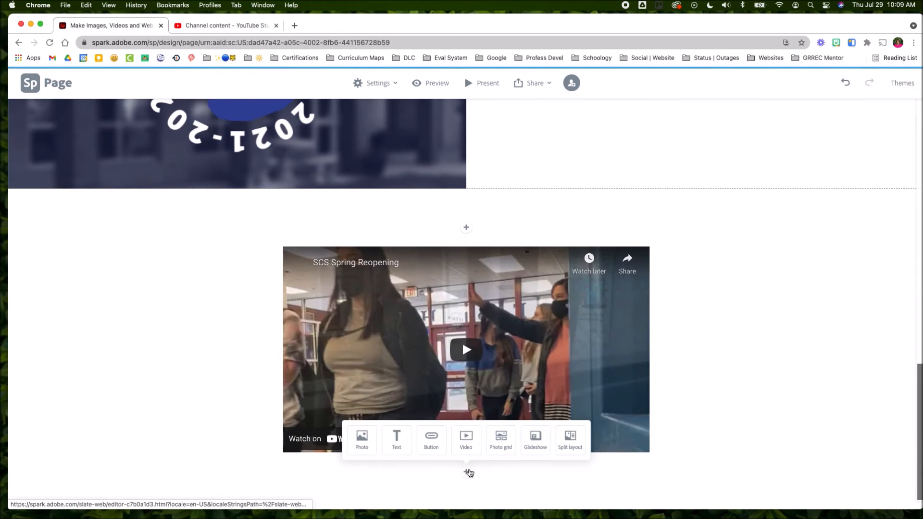
{"action": "left_click", "coordinate": [362, 436]}
{"action": "left_click", "coordinate": [848, 207]}
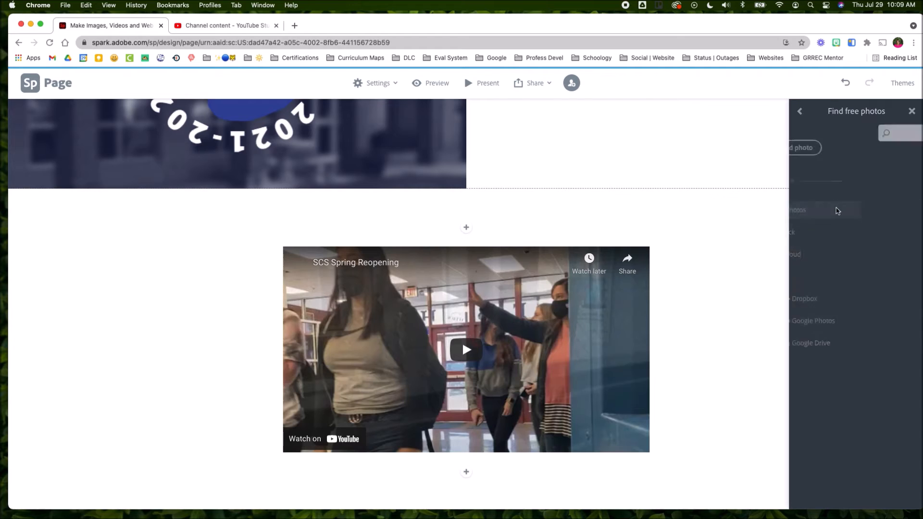
{"action": "type", "text": "students"}
{"action": "key", "text": "Return"}
{"action": "scroll", "coordinate": [844, 240], "scroll_direction": "down", "scroll_amount": 5}
{"action": "scroll", "coordinate": [845, 240], "scroll_direction": "down", "scroll_amount": 5}
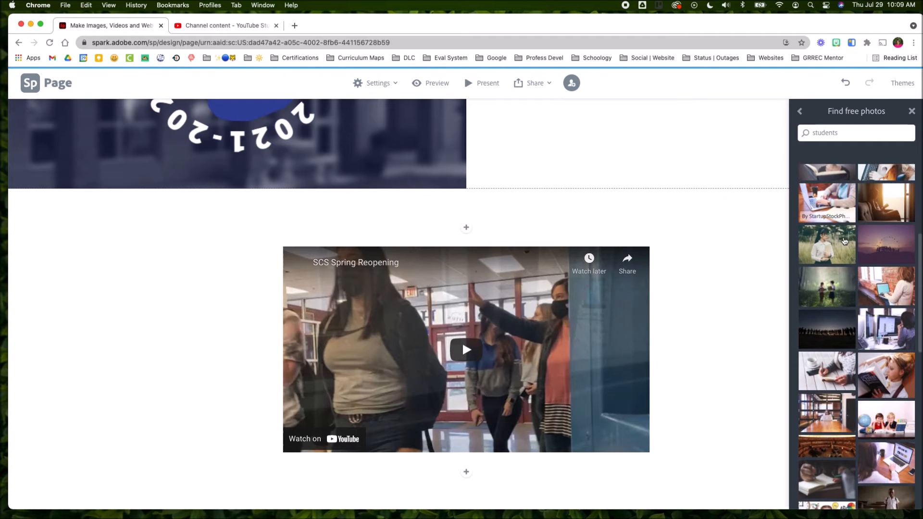
{"action": "scroll", "coordinate": [844, 241], "scroll_direction": "down", "scroll_amount": 1}
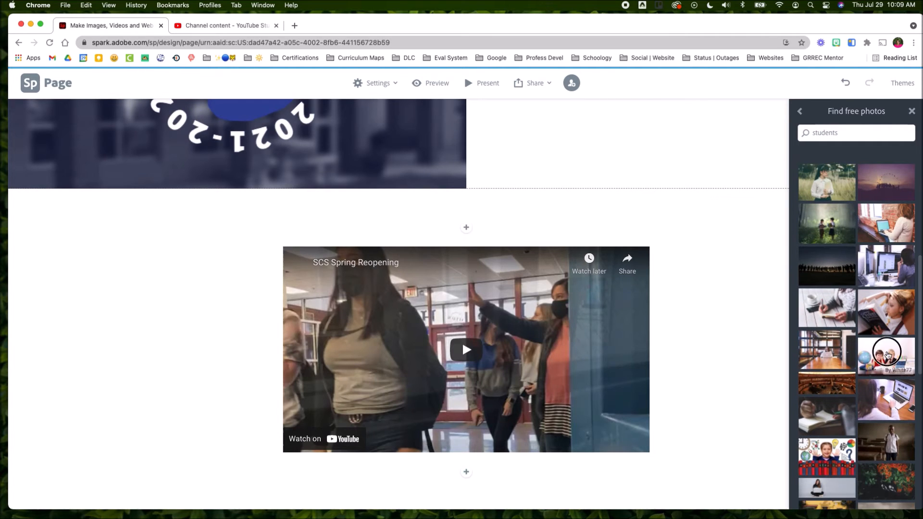
{"action": "left_click", "coordinate": [886, 356]}
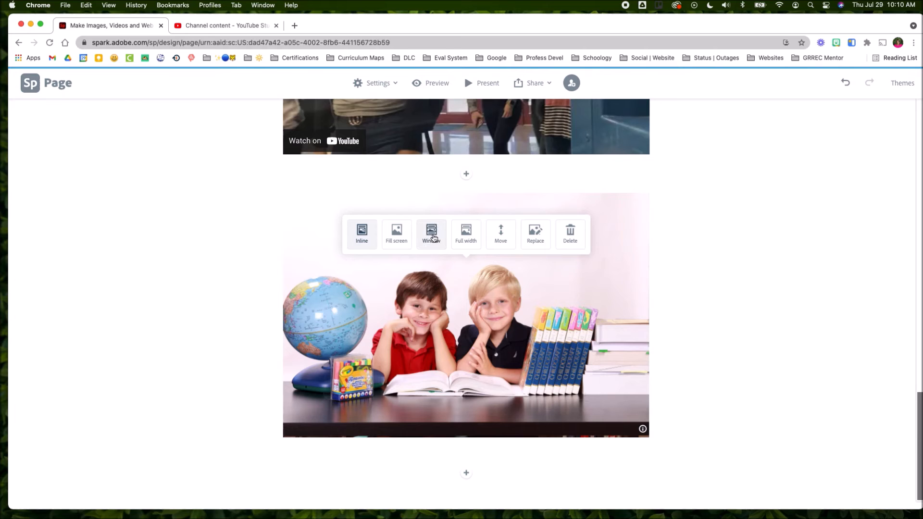
{"action": "left_click", "coordinate": [467, 234]}
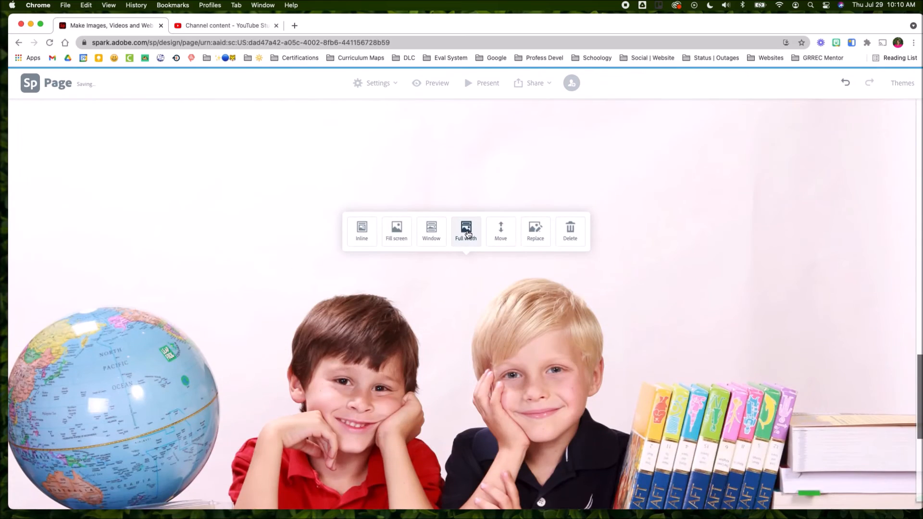
- Add a centered text block reading "Meet Our Teachers" below the full-width photo
{"action": "scroll", "coordinate": [466, 243], "scroll_direction": "down", "scroll_amount": 5}
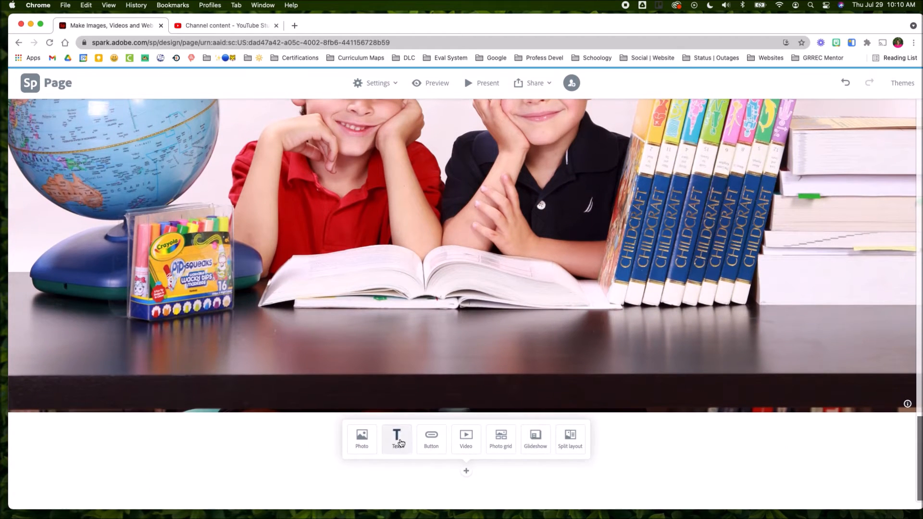
{"action": "left_click", "coordinate": [396, 437]}
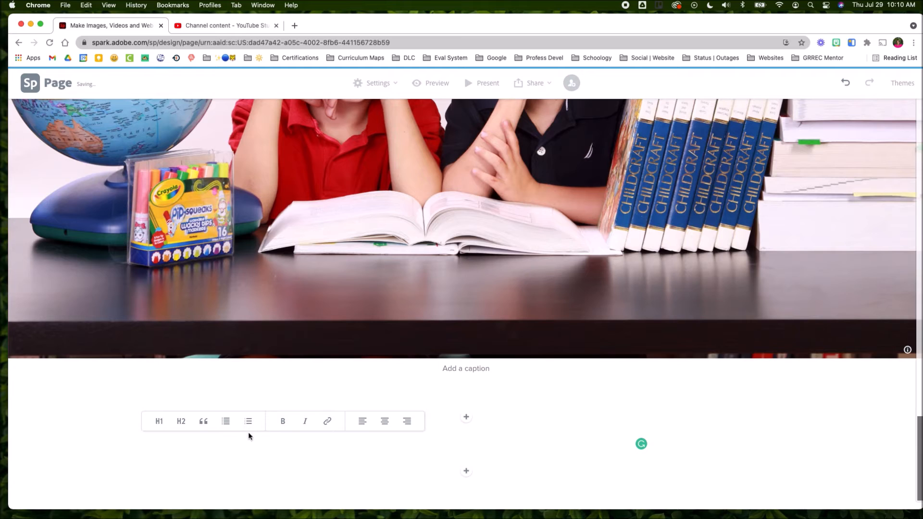
{"action": "left_click", "coordinate": [384, 421]}
{"action": "type", "text": "Meet "}
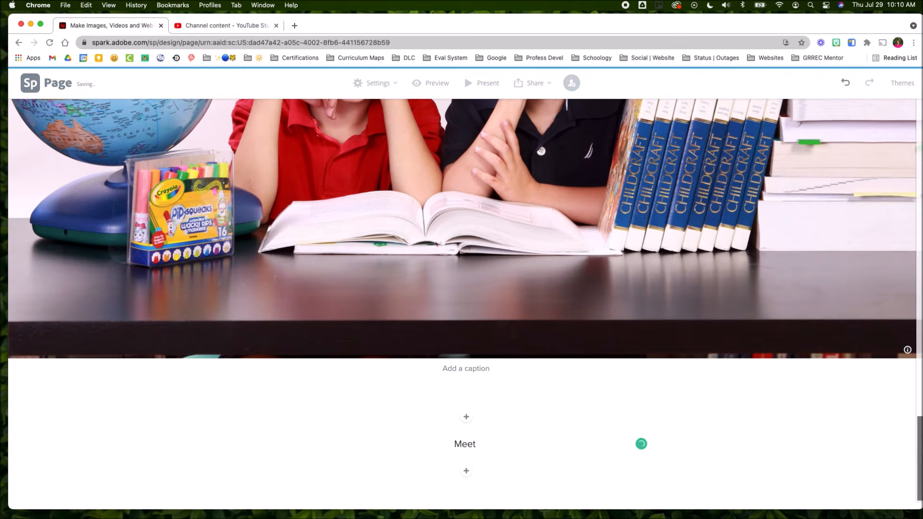
{"action": "type", "text": "Our Teachers"}
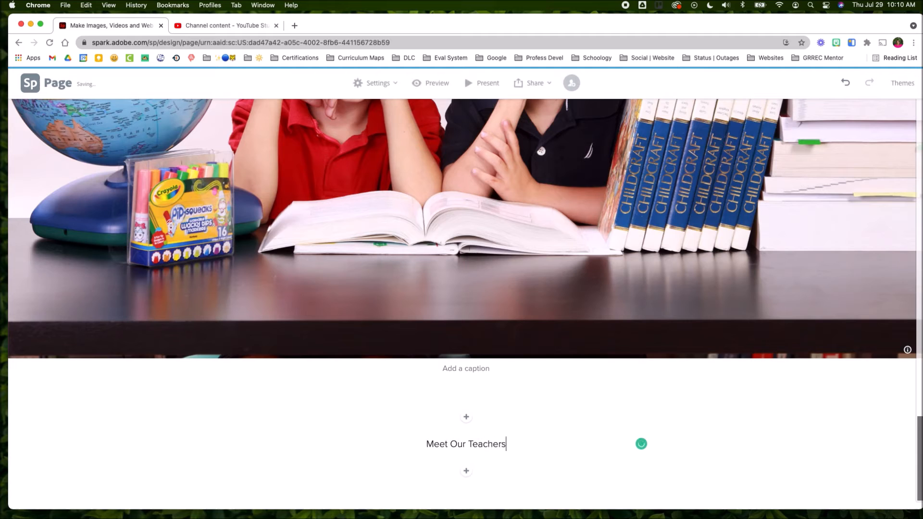
{"action": "type", "text": ":"}
{"action": "key", "text": "BackSpace"}
- Format the "Meet Our Teachers" text as an H1 heading
{"action": "triple_click", "coordinate": [439, 444]}
{"action": "left_click", "coordinate": [364, 417]}
{"action": "left_click", "coordinate": [342, 416]}
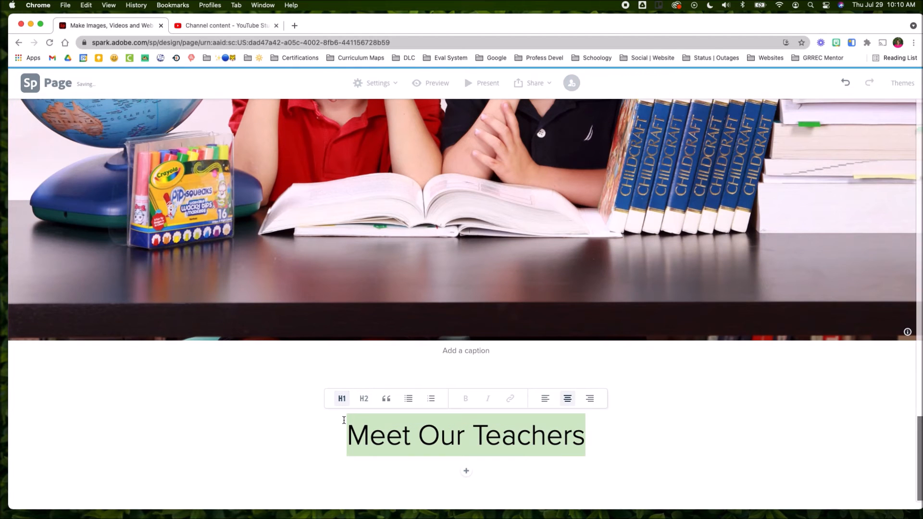
{"action": "left_click", "coordinate": [472, 435]}
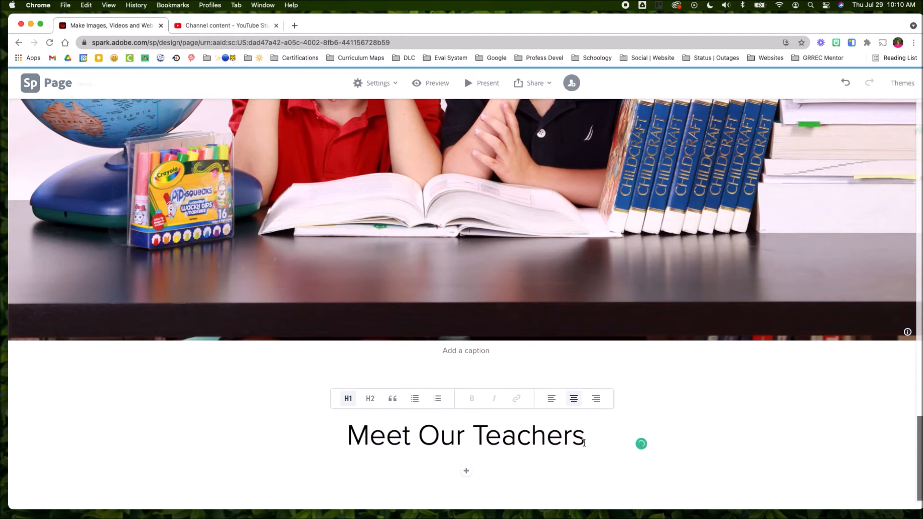
{"action": "left_click", "coordinate": [503, 477]}
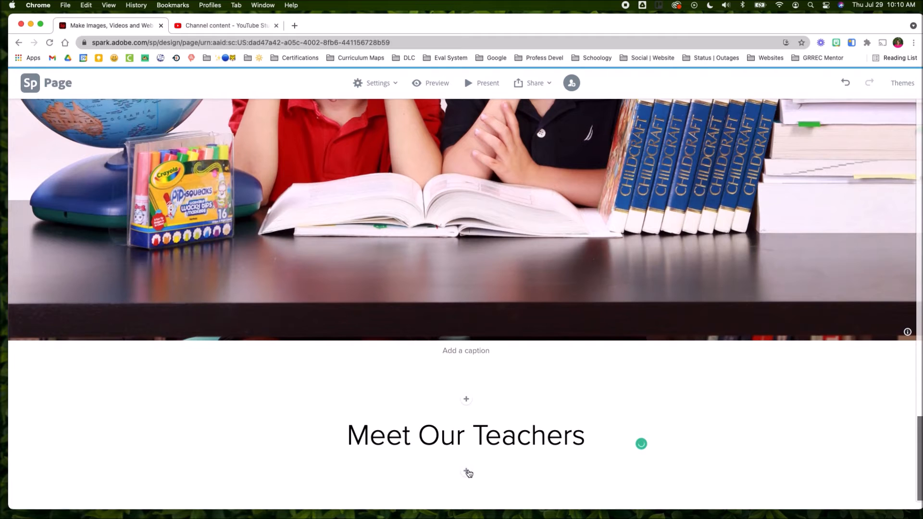
- Check the page's project settings and open a preview of the page
{"action": "scroll", "coordinate": [469, 474], "scroll_direction": "up", "scroll_amount": 6}
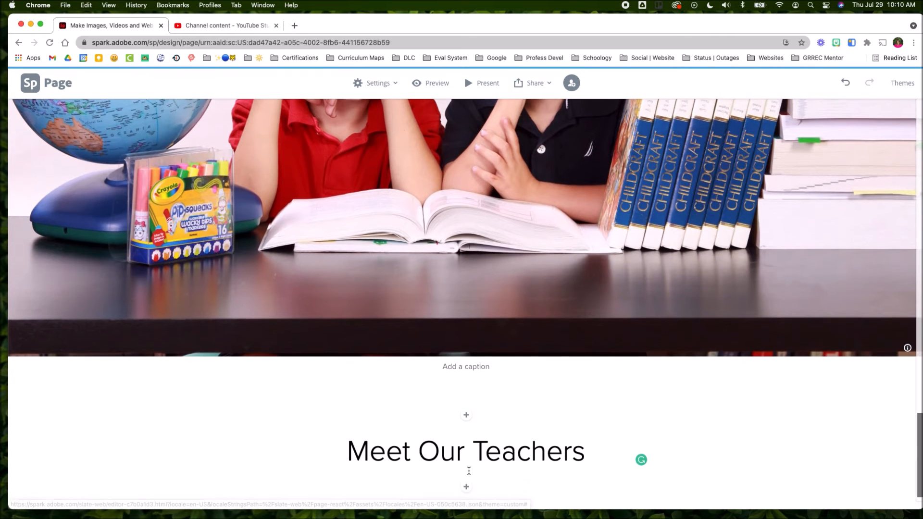
{"action": "scroll", "coordinate": [468, 469], "scroll_direction": "up", "scroll_amount": 15}
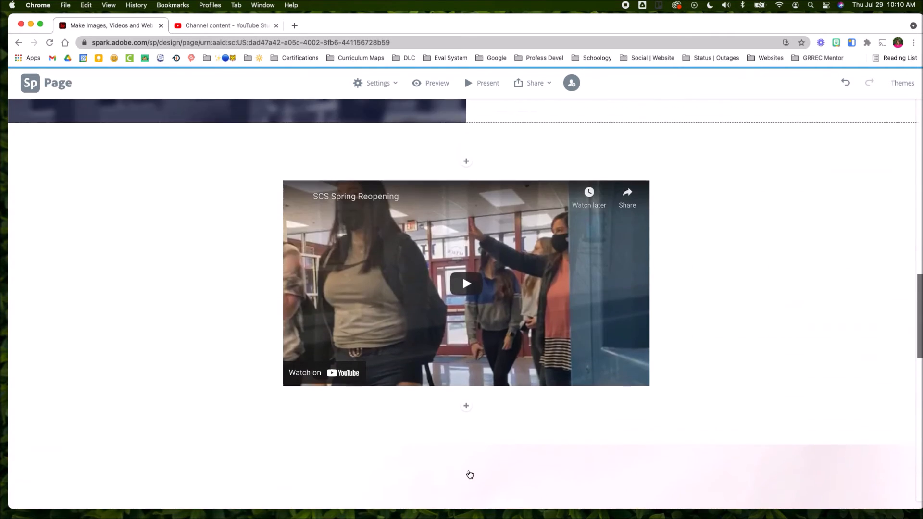
{"action": "scroll", "coordinate": [468, 469], "scroll_direction": "up", "scroll_amount": 15}
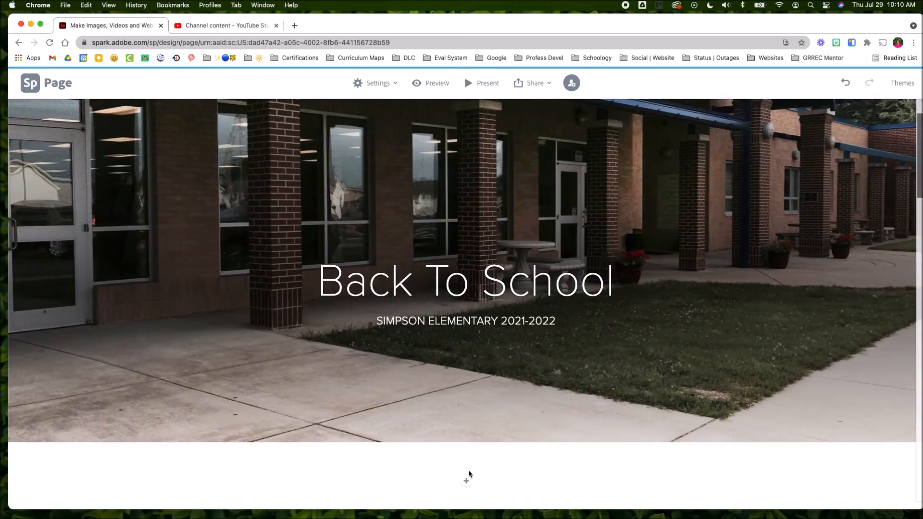
{"action": "scroll", "coordinate": [469, 475], "scroll_direction": "down", "scroll_amount": 15}
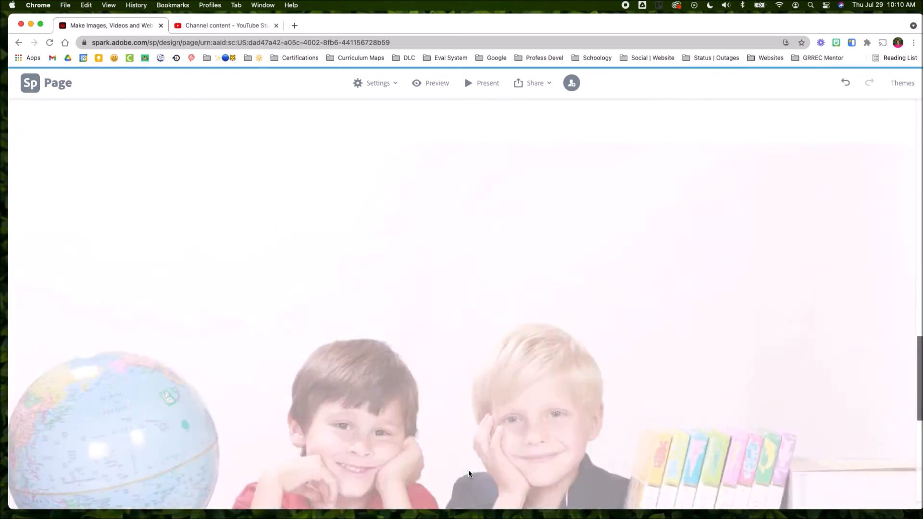
{"action": "scroll", "coordinate": [470, 475], "scroll_direction": "up", "scroll_amount": 15}
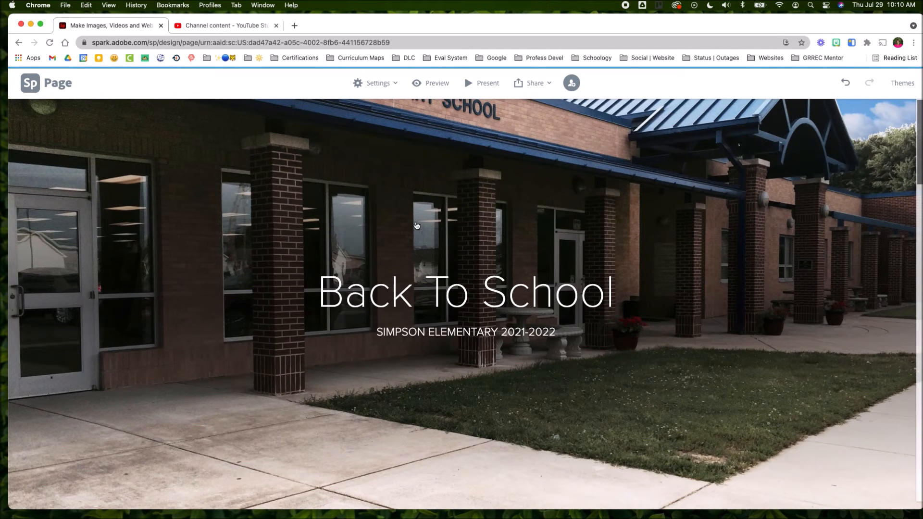
{"action": "left_click", "coordinate": [394, 88]}
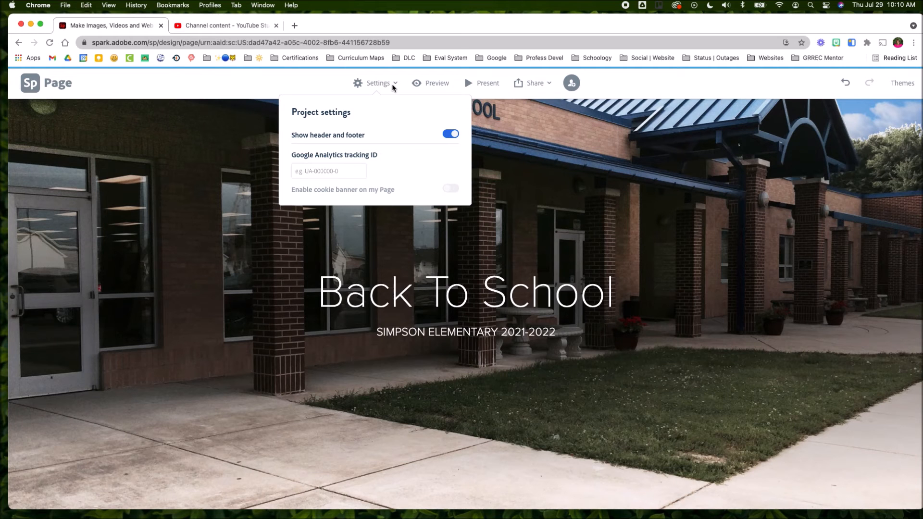
{"action": "left_click", "coordinate": [432, 83]}
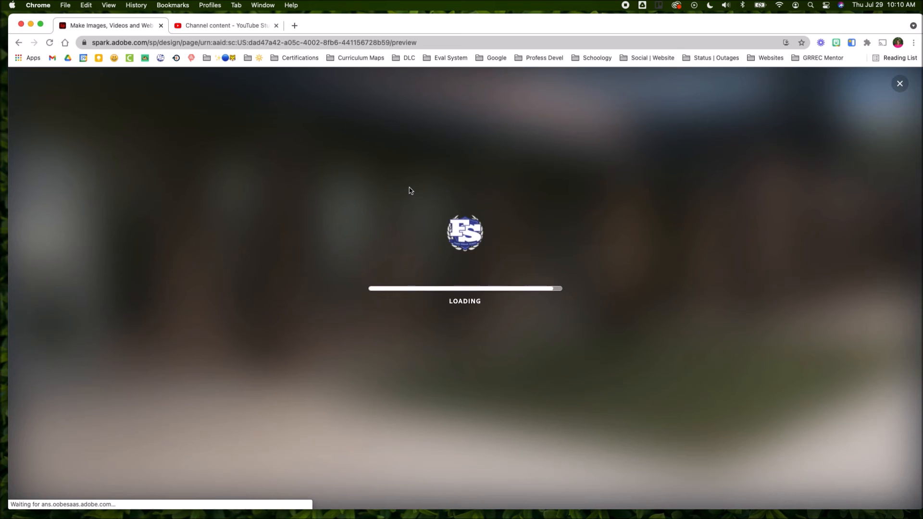
- Review the previewed page from the cover photo through the video and photo to the credits, and close the preview
{"action": "scroll", "coordinate": [409, 191], "scroll_direction": "down", "scroll_amount": 3}
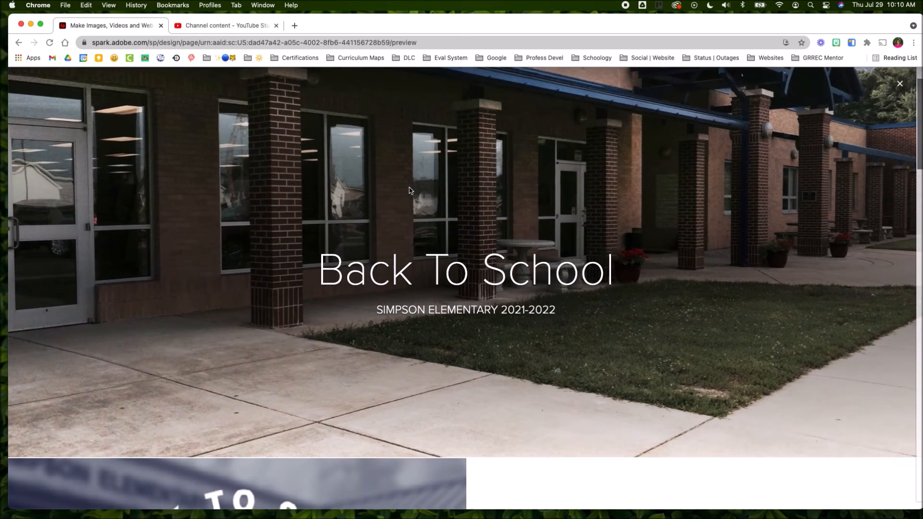
{"action": "scroll", "coordinate": [409, 190], "scroll_direction": "down", "scroll_amount": 5}
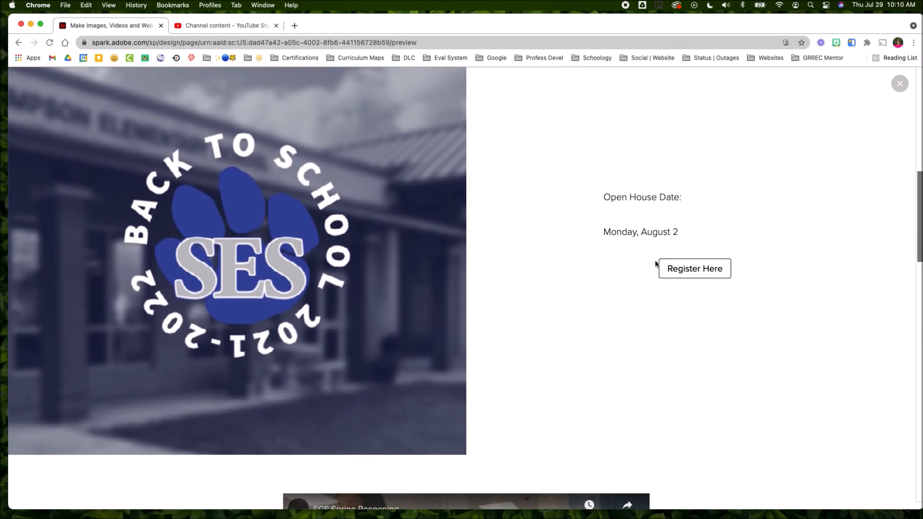
{"action": "scroll", "coordinate": [595, 270], "scroll_direction": "down", "scroll_amount": 6}
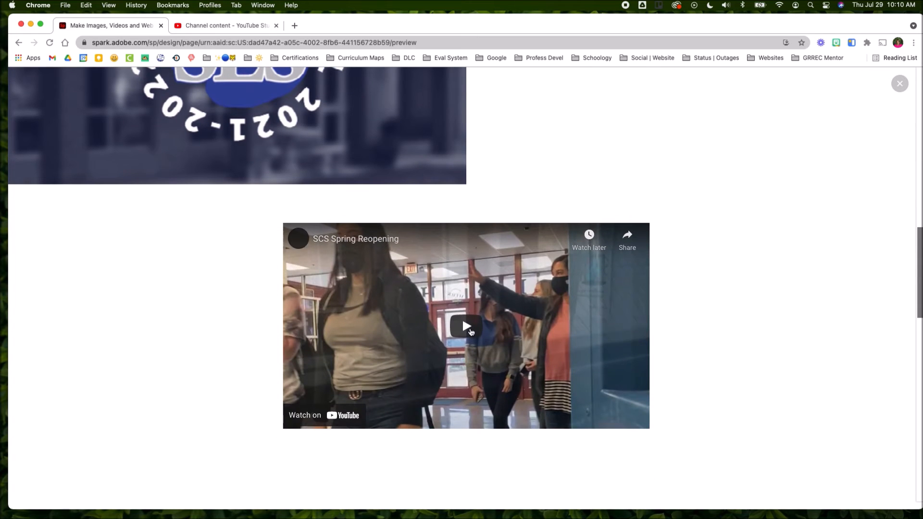
{"action": "scroll", "coordinate": [462, 332], "scroll_direction": "down", "scroll_amount": 8}
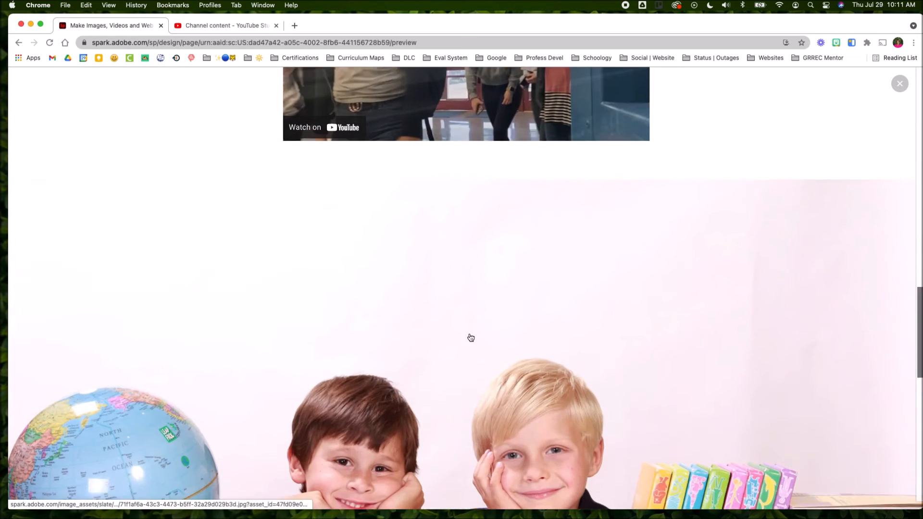
{"action": "scroll", "coordinate": [471, 335], "scroll_direction": "down", "scroll_amount": 8}
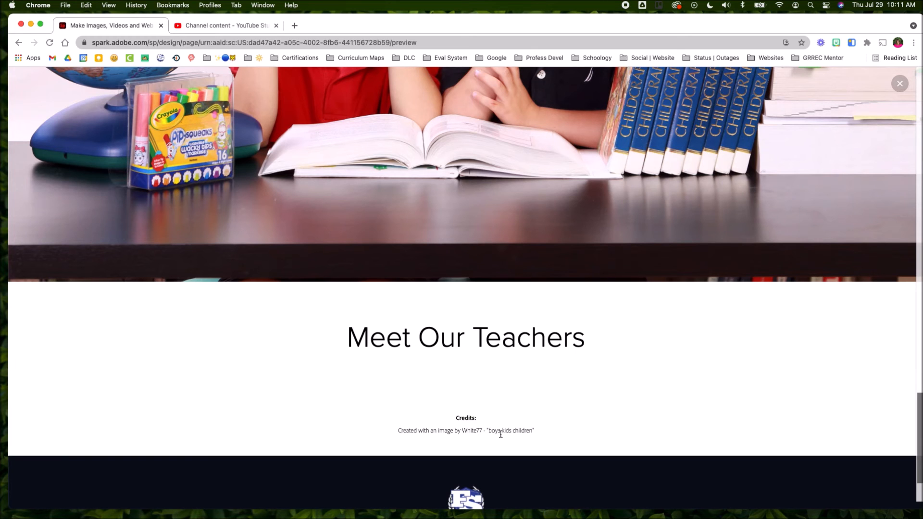
{"action": "scroll", "coordinate": [482, 433], "scroll_direction": "up", "scroll_amount": 1}
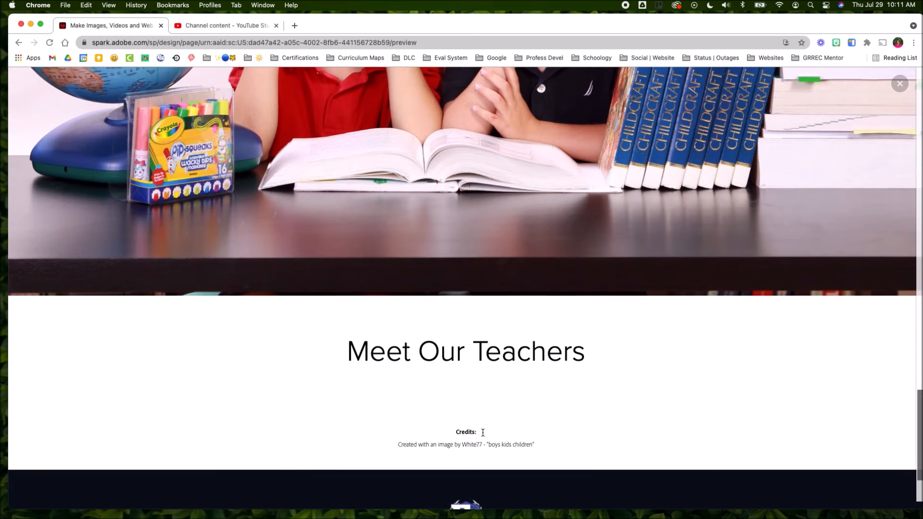
{"action": "scroll", "coordinate": [483, 432], "scroll_direction": "up", "scroll_amount": 15}
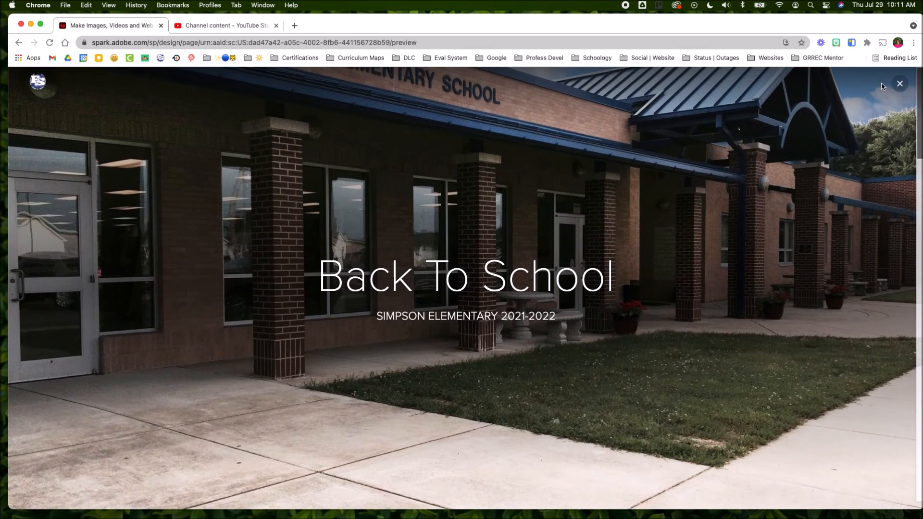
{"action": "left_click", "coordinate": [899, 84]}
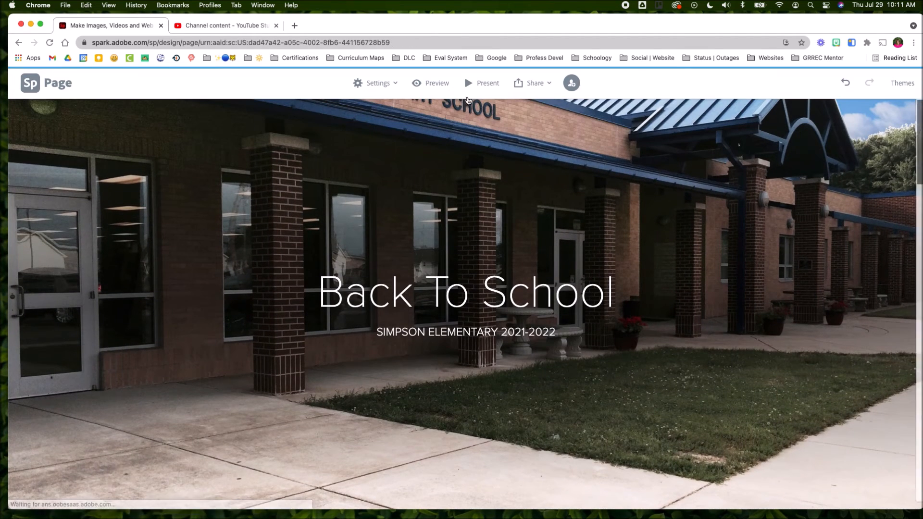
- Present the Back To School page in full screen, look through its sections, and exit the presentation
{"action": "left_click", "coordinate": [480, 83]}
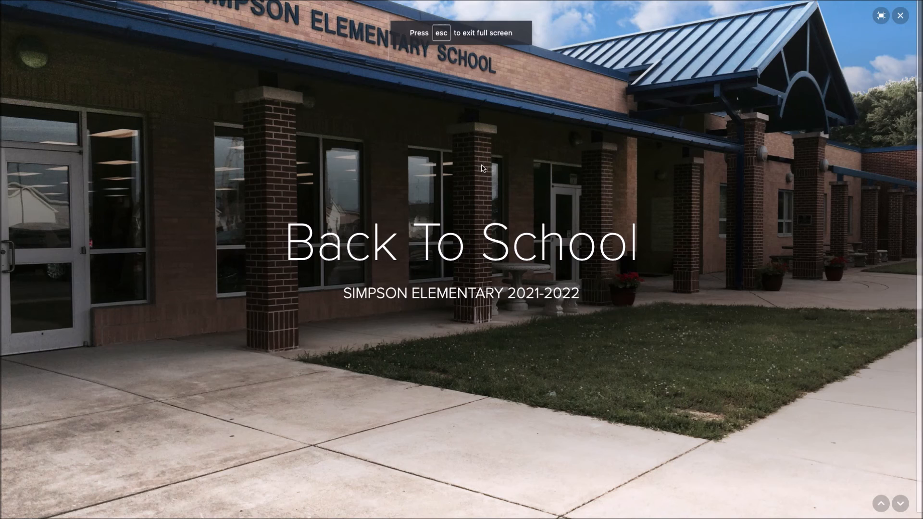
{"action": "scroll", "coordinate": [404, 217], "scroll_direction": "down", "scroll_amount": 3}
{"action": "scroll", "coordinate": [404, 217], "scroll_direction": "down", "scroll_amount": 20}
{"action": "scroll", "coordinate": [404, 217], "scroll_direction": "down", "scroll_amount": 5}
{"action": "scroll", "coordinate": [406, 221], "scroll_direction": "up", "scroll_amount": 20}
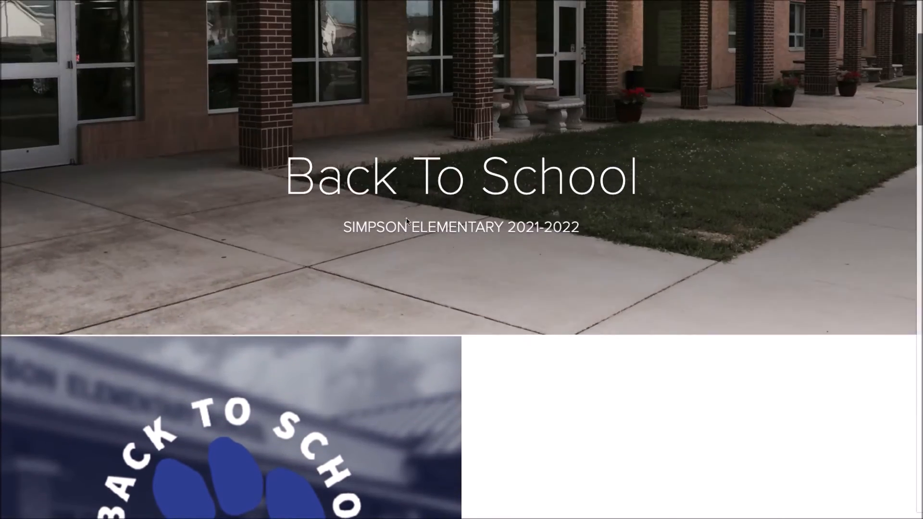
{"action": "left_click", "coordinate": [890, 27]}
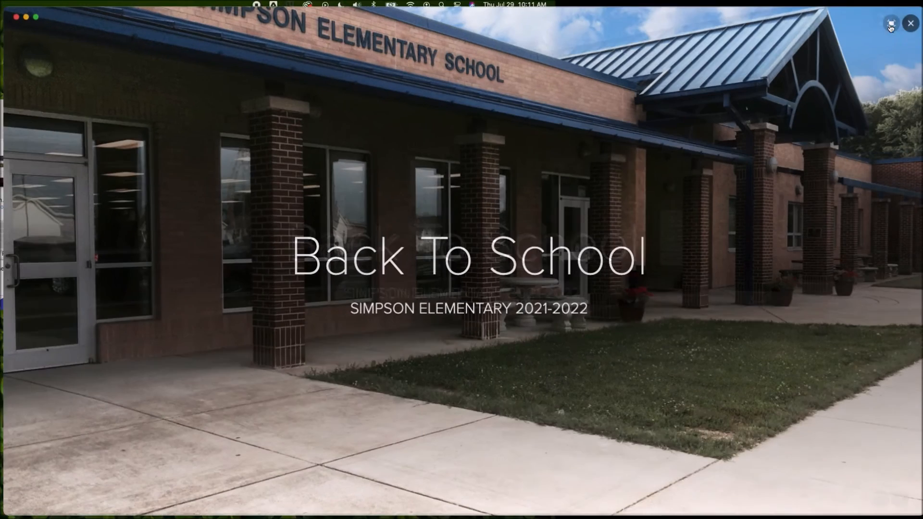
- View the page's sharing options and look over the cover, open house and video sections in the editor
{"action": "left_click", "coordinate": [545, 84]}
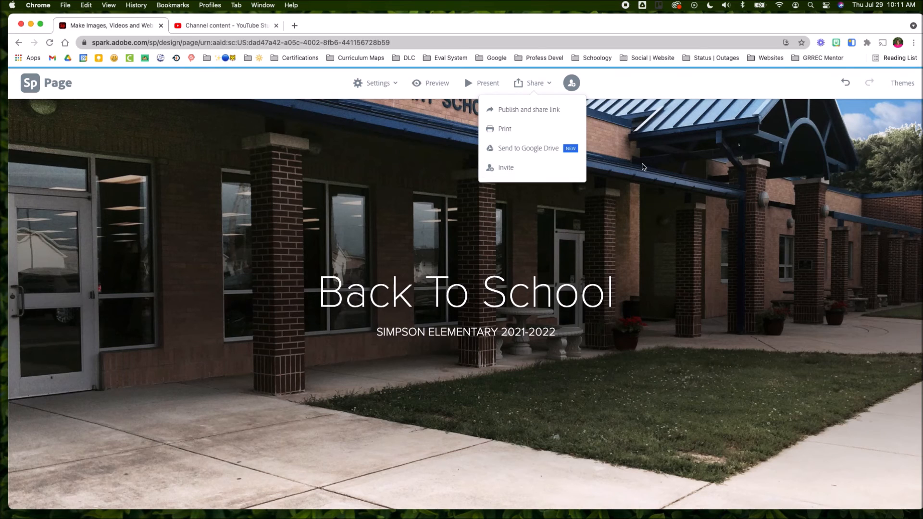
{"action": "scroll", "coordinate": [625, 163], "scroll_direction": "down", "scroll_amount": 2}
{"action": "scroll", "coordinate": [613, 160], "scroll_direction": "down", "scroll_amount": 10}
{"action": "scroll", "coordinate": [614, 159], "scroll_direction": "up", "scroll_amount": 12}
{"action": "scroll", "coordinate": [614, 159], "scroll_direction": "down", "scroll_amount": 11}
{"action": "scroll", "coordinate": [614, 159], "scroll_direction": "down", "scroll_amount": 15}
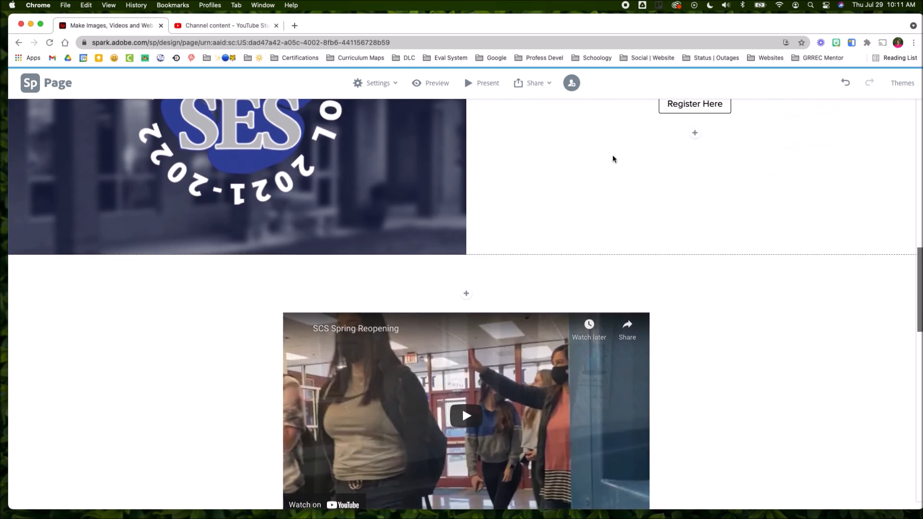
{"action": "scroll", "coordinate": [613, 159], "scroll_direction": "up", "scroll_amount": 20}
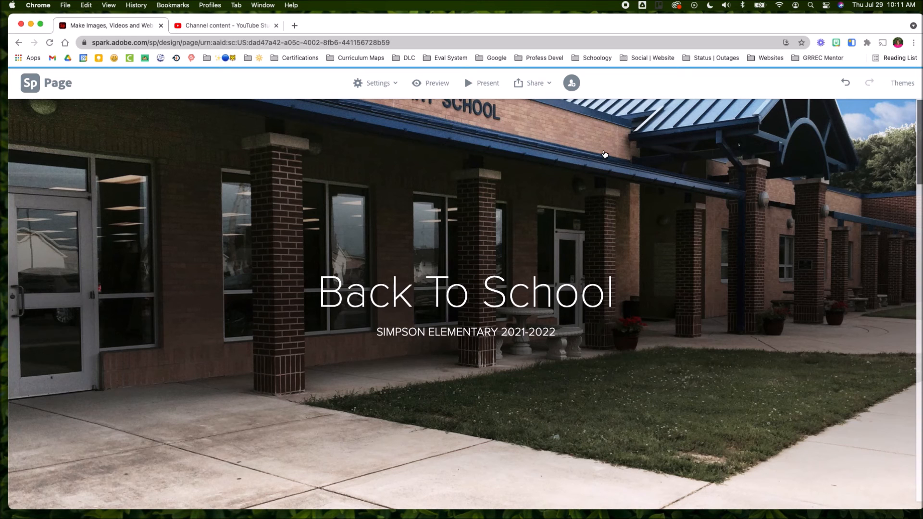
{"action": "scroll", "coordinate": [605, 154], "scroll_direction": "down", "scroll_amount": 5}
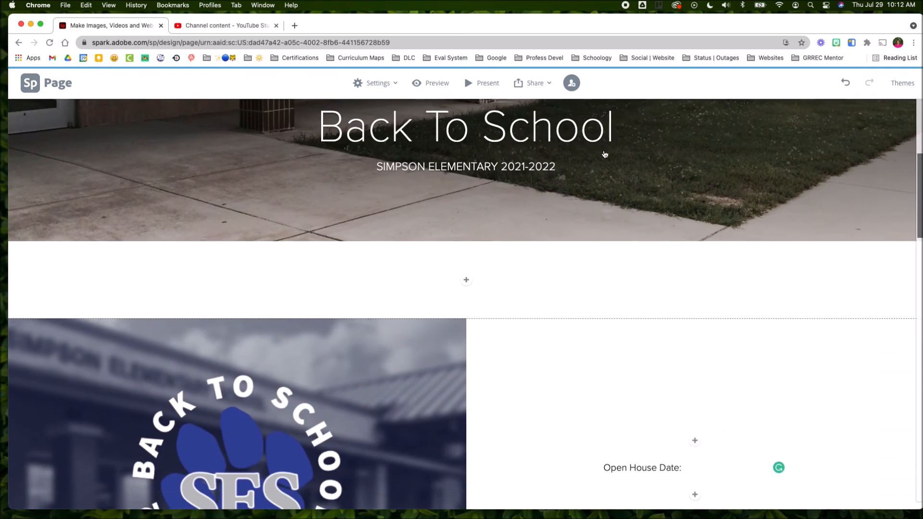
{"action": "scroll", "coordinate": [605, 154], "scroll_direction": "up", "scroll_amount": 3}
{"action": "scroll", "coordinate": [605, 154], "scroll_direction": "down", "scroll_amount": 3}
{"action": "scroll", "coordinate": [604, 154], "scroll_direction": "up", "scroll_amount": 7}
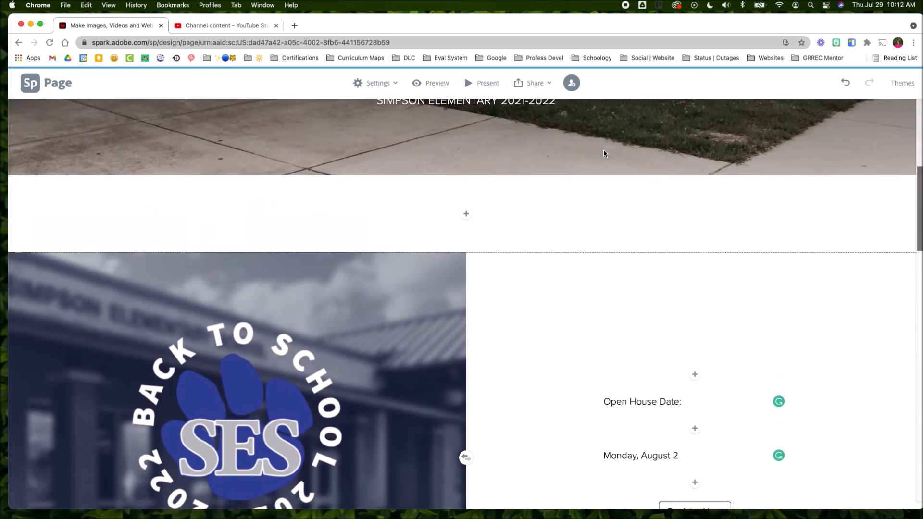